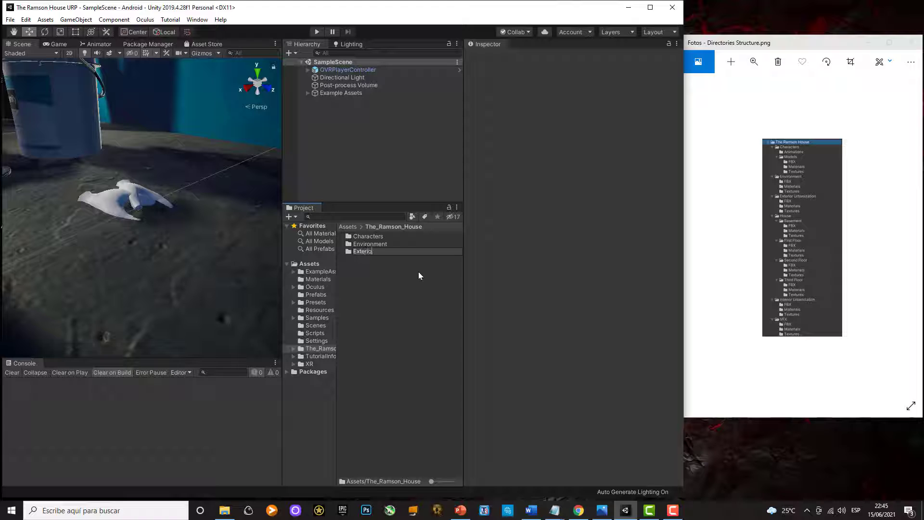
Finish naming the new folder Exterior_Urbanization and create a House folder beside it in The_Ramson_House
text(rbanization)
key(Return)
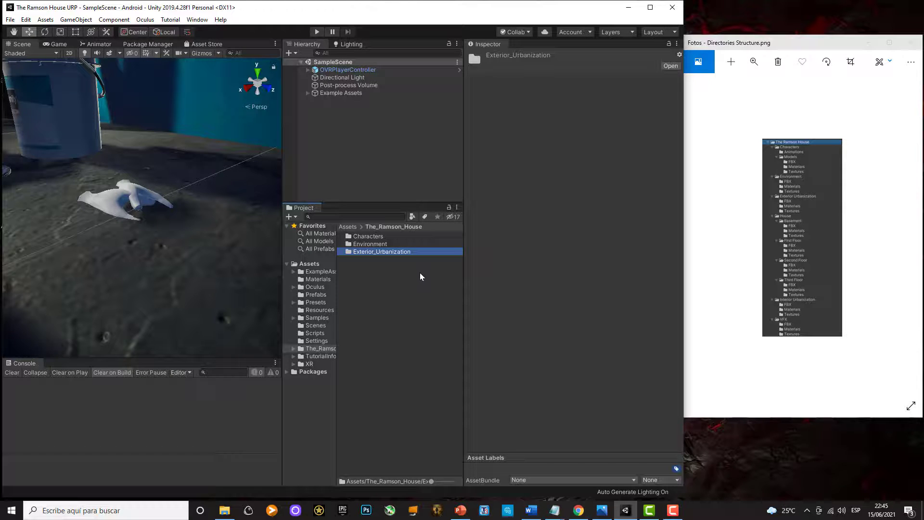
right_click(371, 265)
mouse_move(394, 15)
click(524, 17)
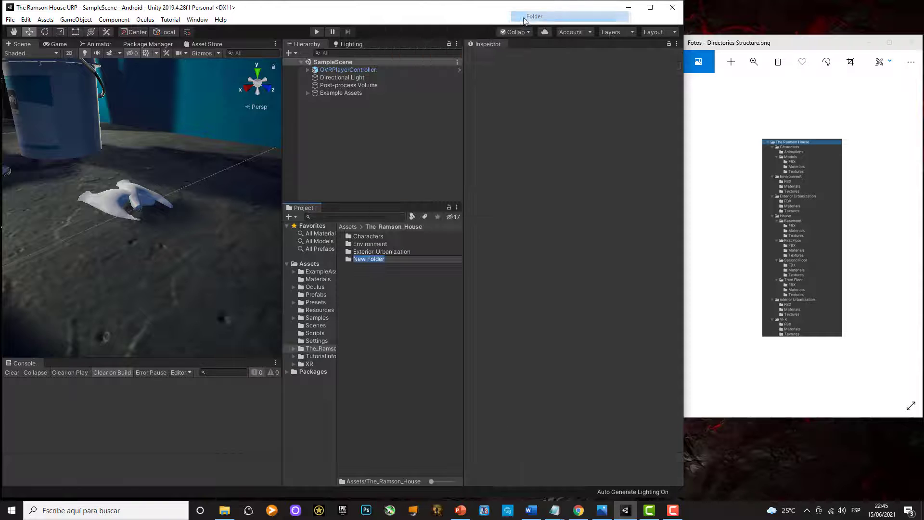
text(House)
key(Return)
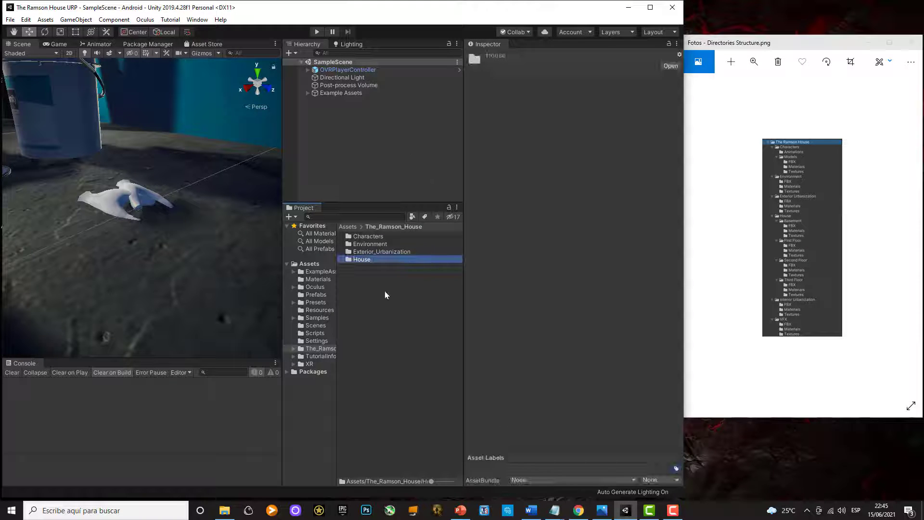
Create a folder named Interior_Urbanization inside The_Ramson_House
right_click(369, 275)
mouse_move(419, 26)
click(524, 26)
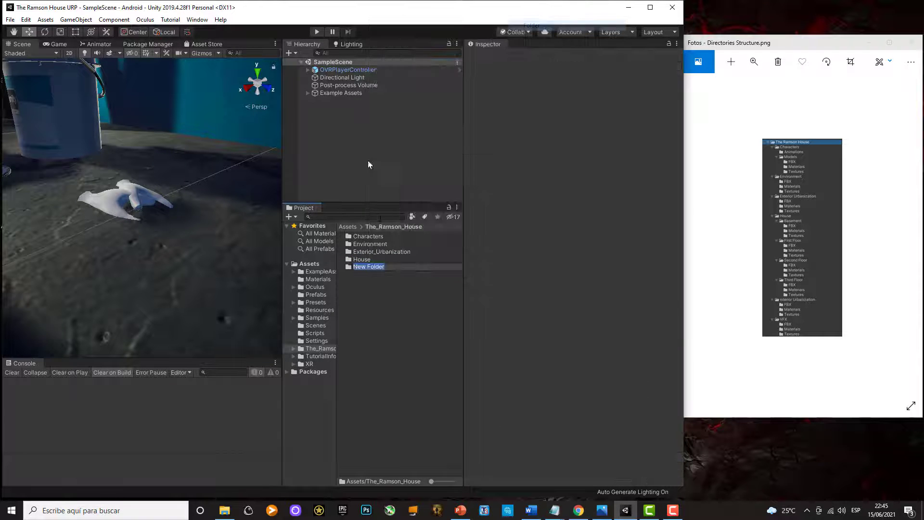
text(Interior)
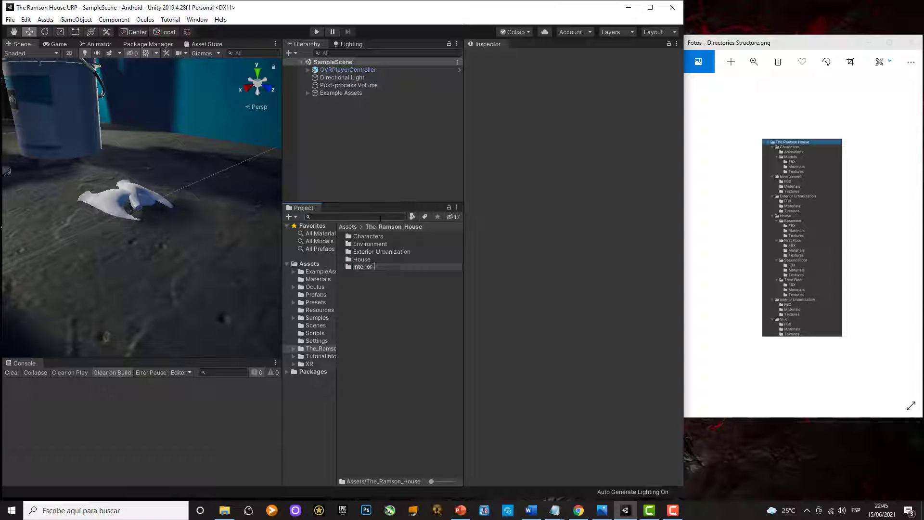
text(_Urbanization)
key(Return)
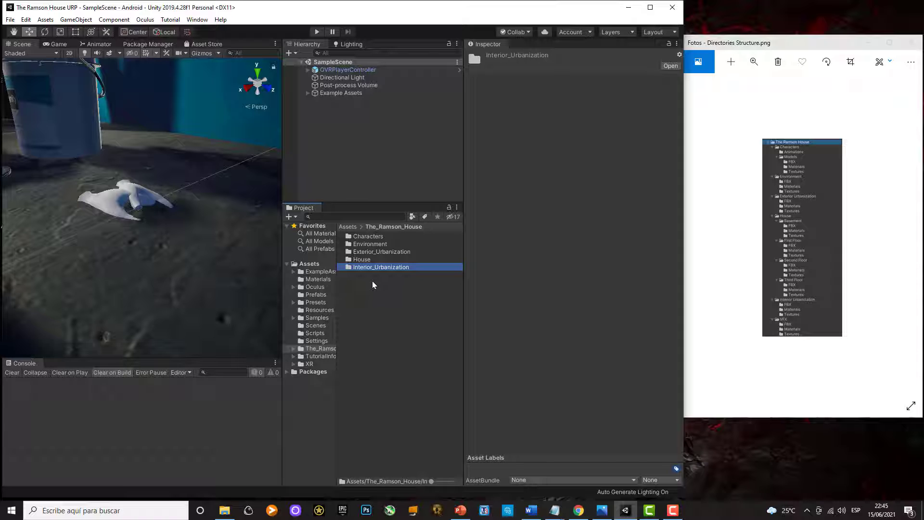
Create a folder named VFX inside The_Ramson_House
right_click(372, 281)
mouse_move(477, 32)
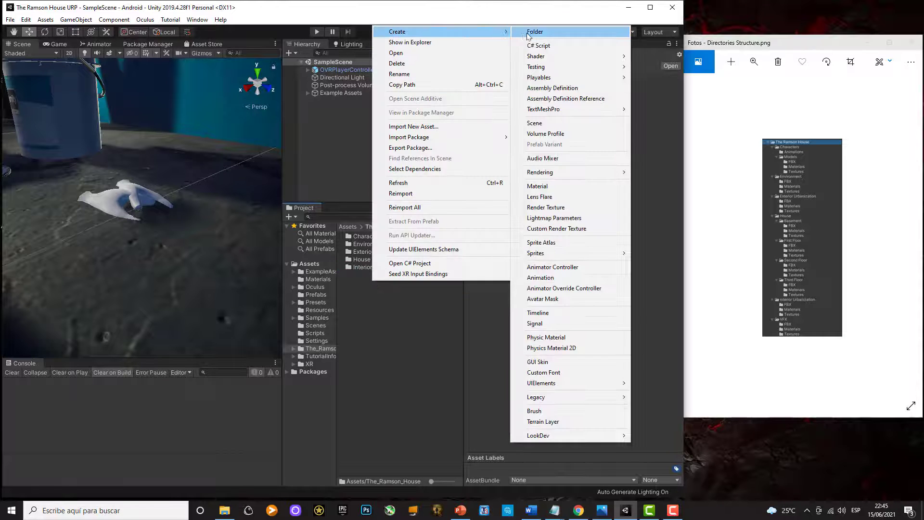
click(529, 31)
text(VFX)
key(Return)
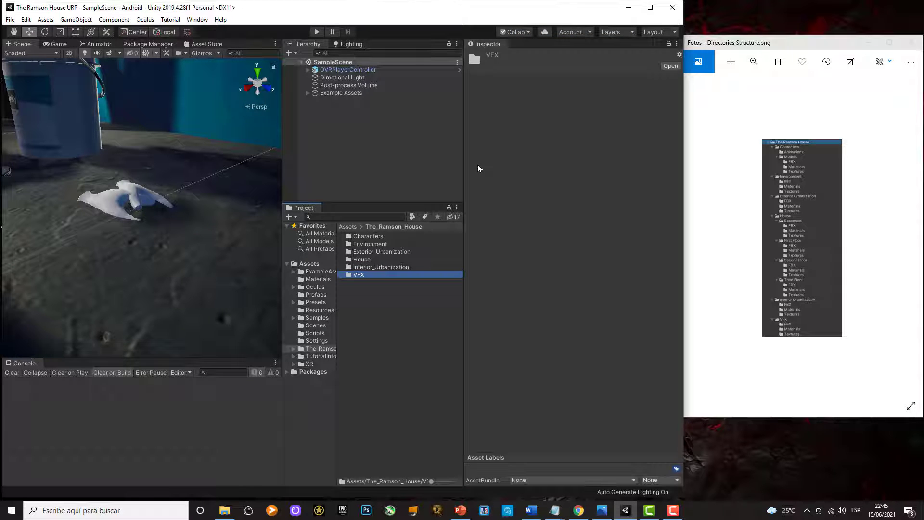
Open the Characters folder and create an Animations subfolder in it
click(369, 236)
right_click(375, 257)
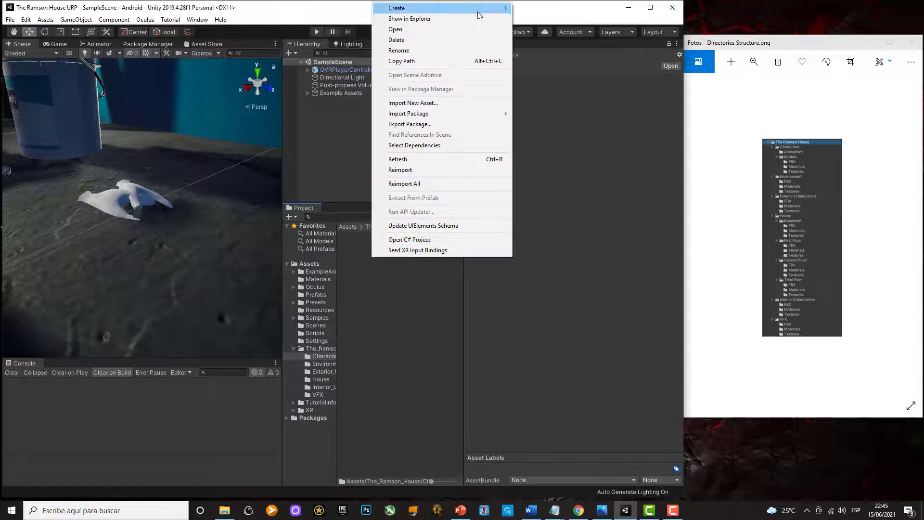
mouse_move(479, 8)
click(530, 7)
text(Animations)
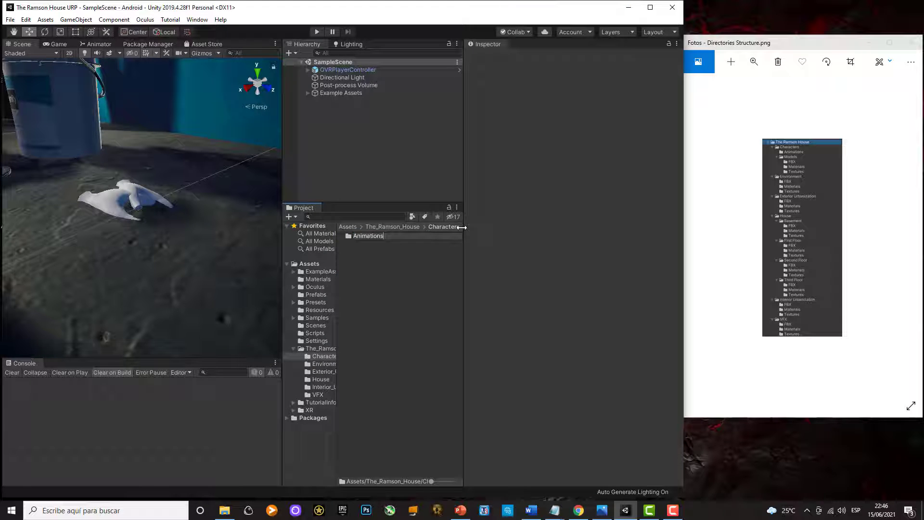
key(Return)
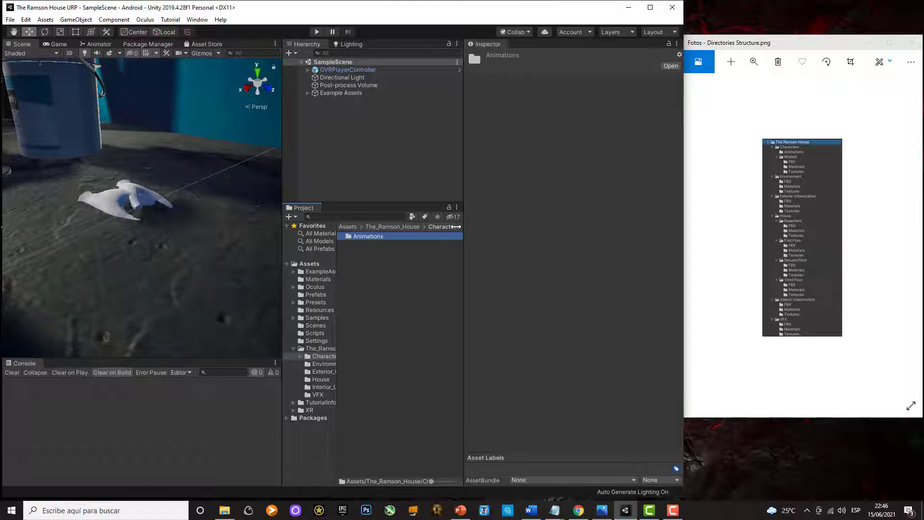
Create a Models subfolder next to Animations in the Characters folder
right_click(366, 245)
mouse_move(380, 250)
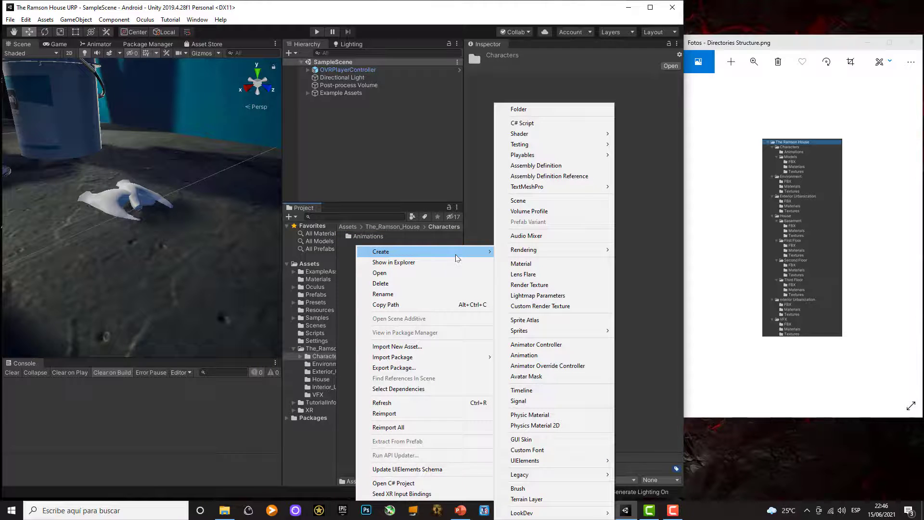
click(515, 109)
text(Models)
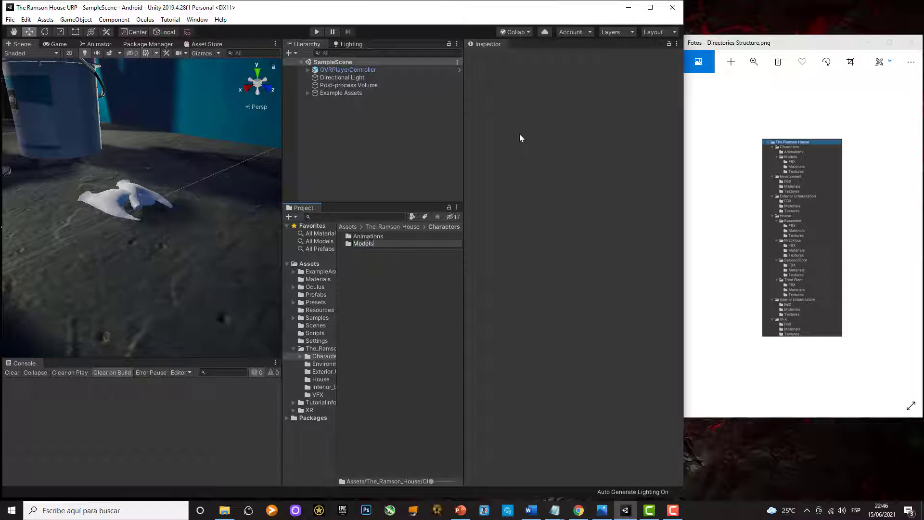
key(Return)
Open the Models folder under Characters and create an FBX subfolder in it
double_click(381, 244)
right_click(367, 256)
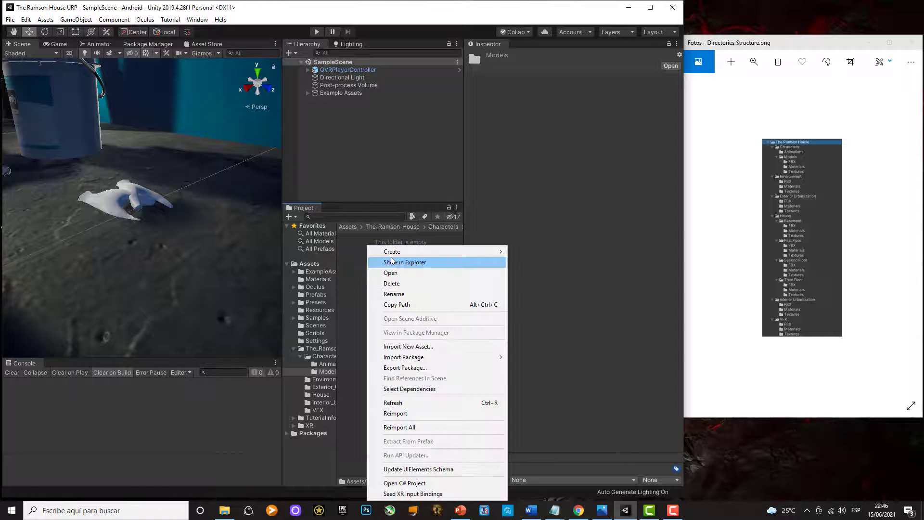
mouse_move(390, 251)
click(549, 111)
text(FBX)
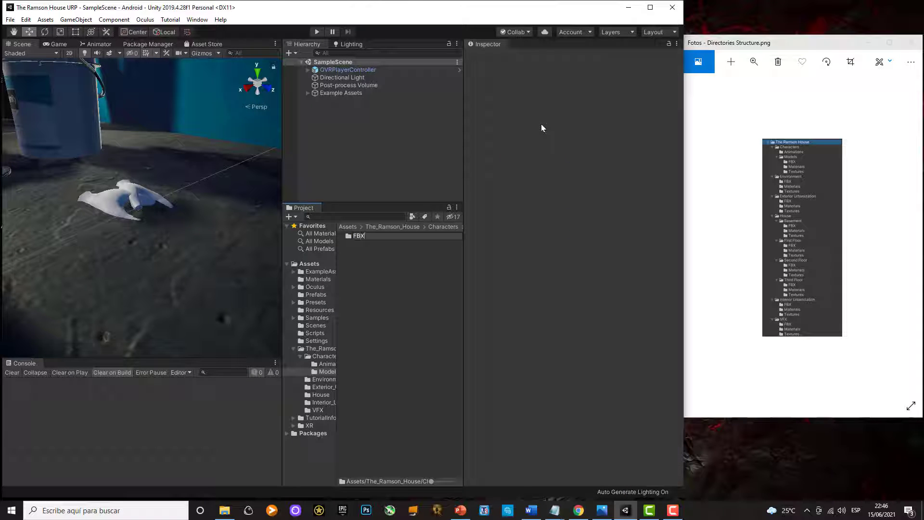
key(Return)
Create a Materials subfolder in the Models folder under Characters
right_click(366, 253)
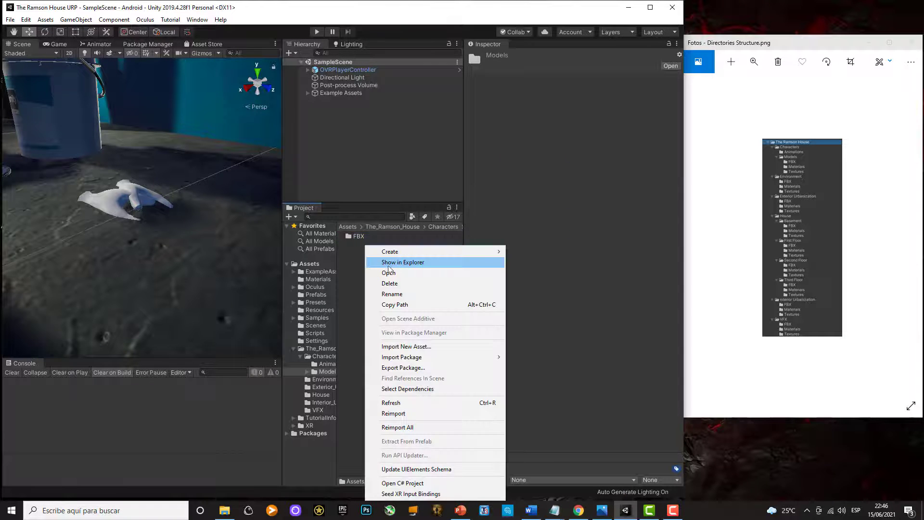
mouse_move(380, 250)
click(544, 108)
text(Materials)
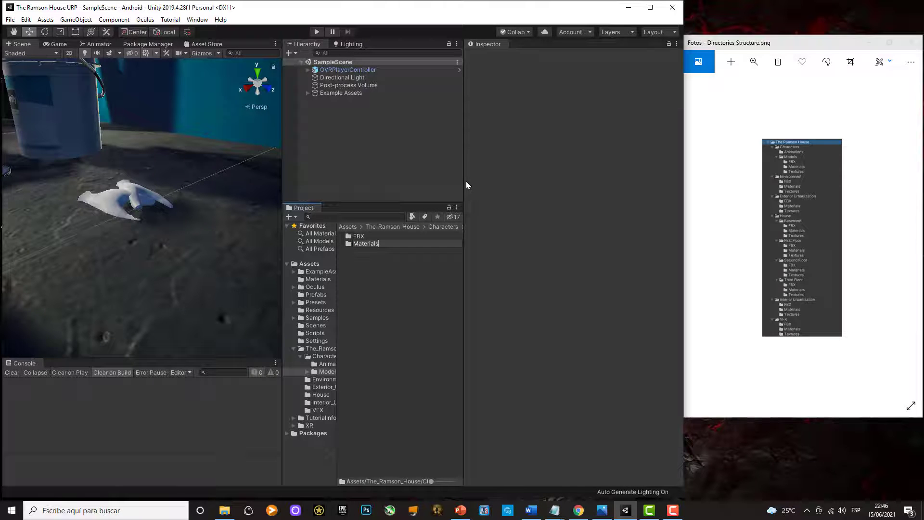
key(Return)
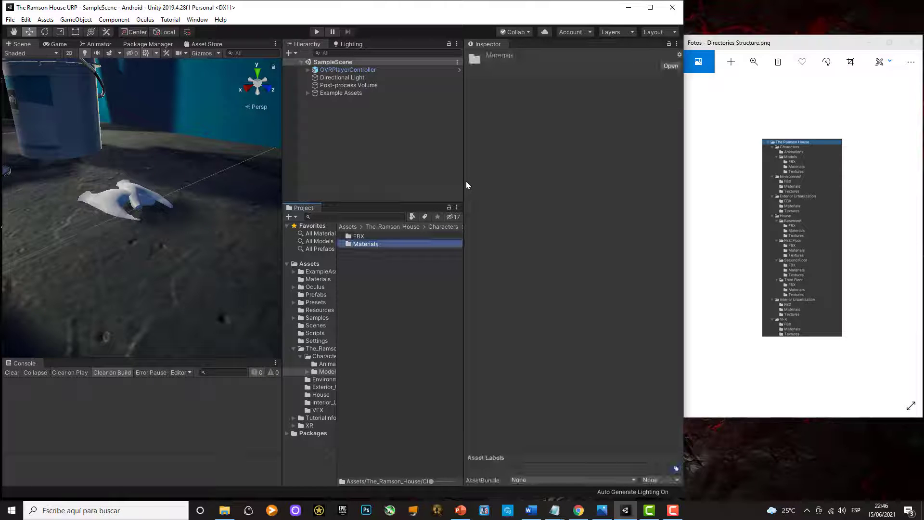
Create a Textures subfolder in the Models folder under Characters
right_click(370, 246)
mouse_move(433, 252)
click(532, 110)
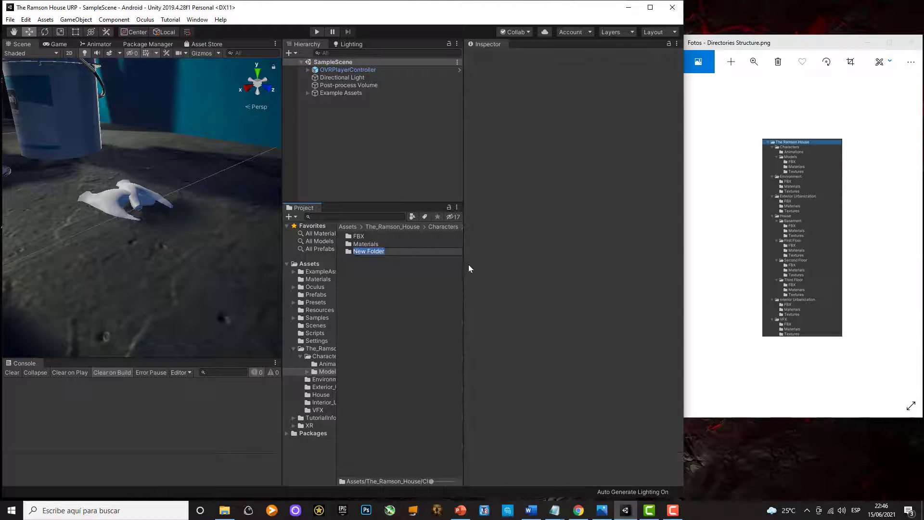
text(Textures)
key(Return)
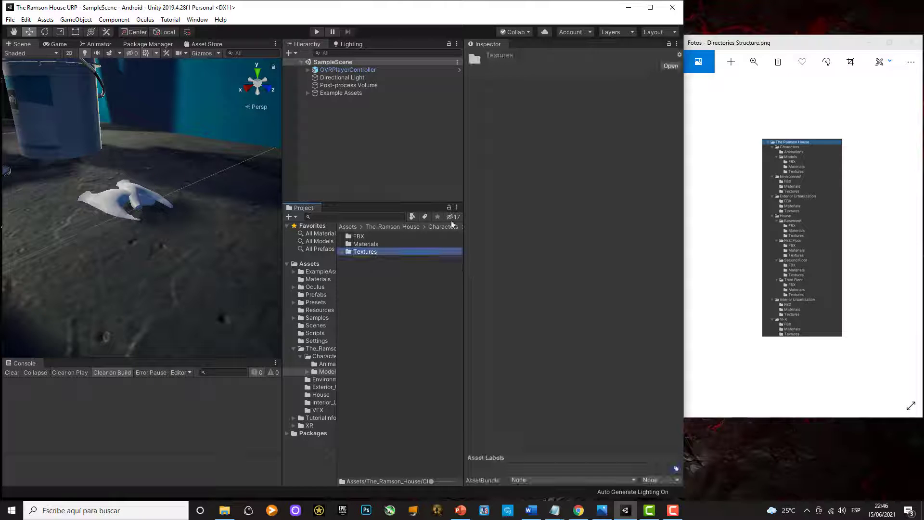
Go back to The_Ramson_House, open the Environment folder and create an FBX subfolder in it
click(399, 227)
double_click(380, 238)
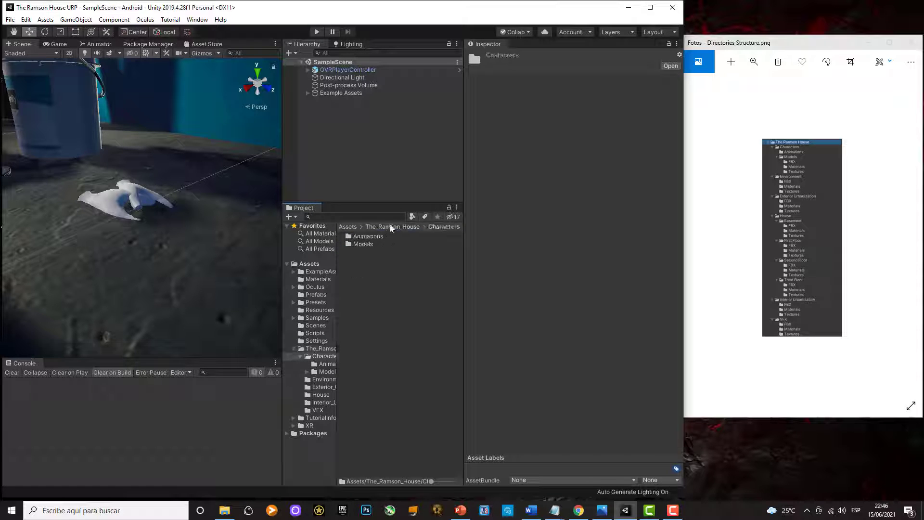
click(392, 228)
double_click(374, 244)
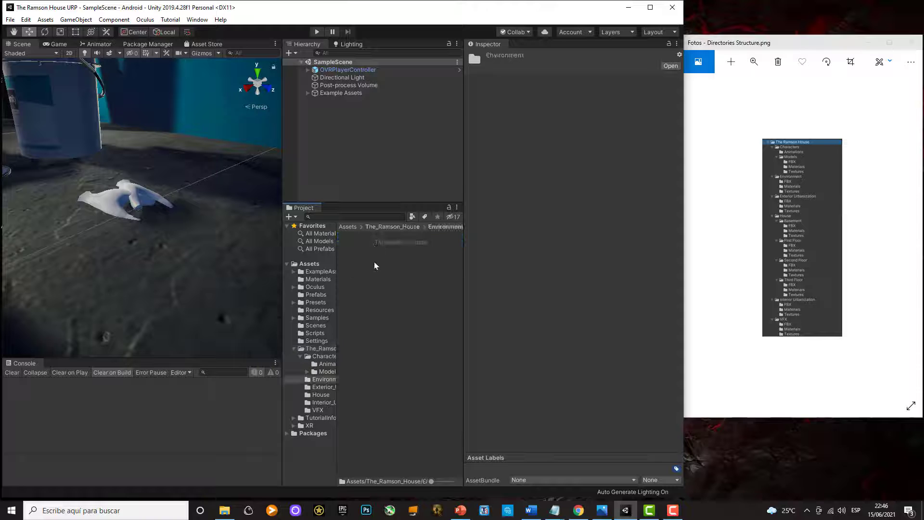
right_click(374, 262)
mouse_move(421, 21)
click(517, 20)
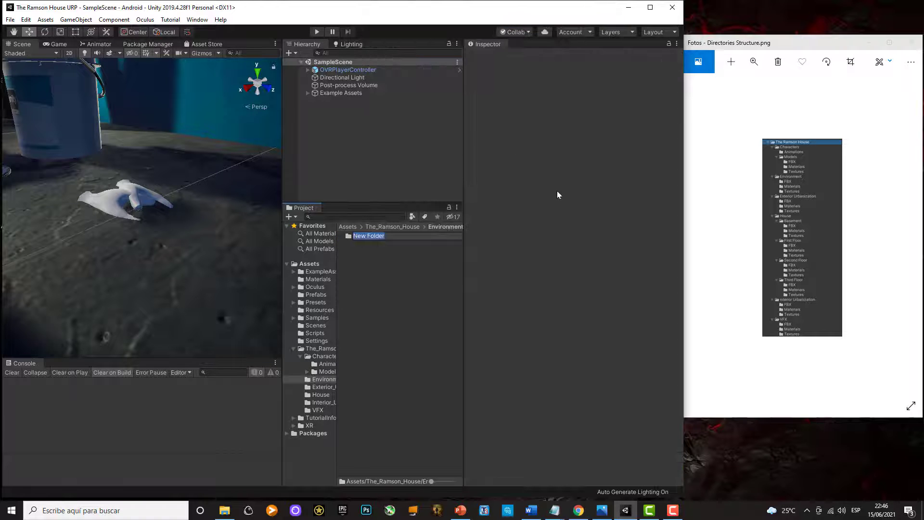
text(FBX)
key(Return)
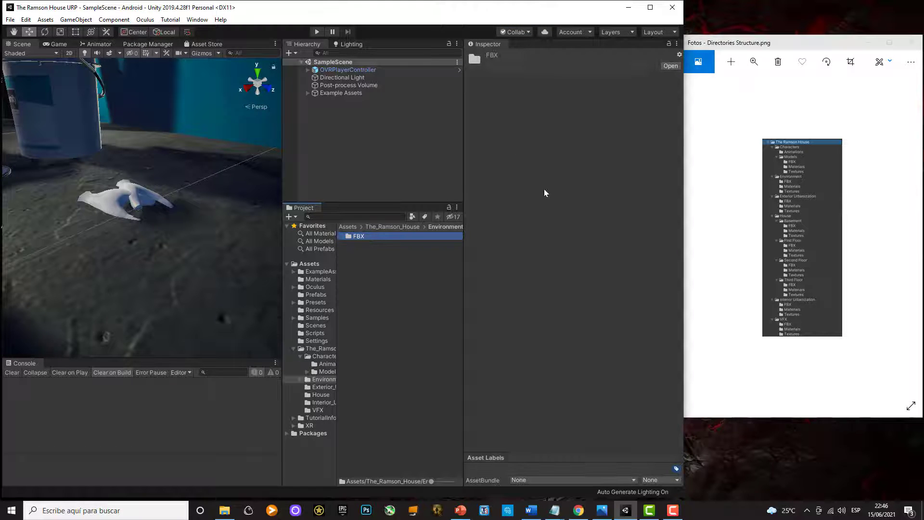
Create a Materials subfolder in the Environment folder
right_click(366, 246)
mouse_move(390, 251)
click(527, 109)
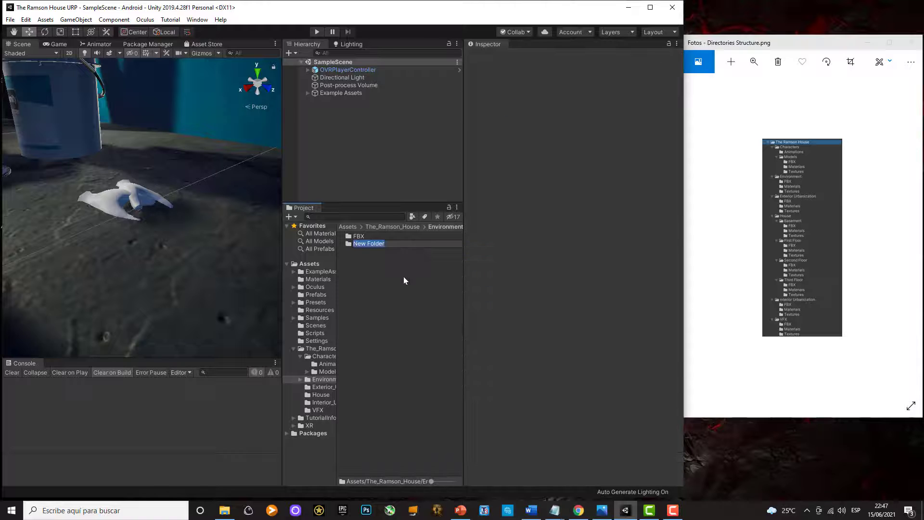
text(Materials)
key(Return)
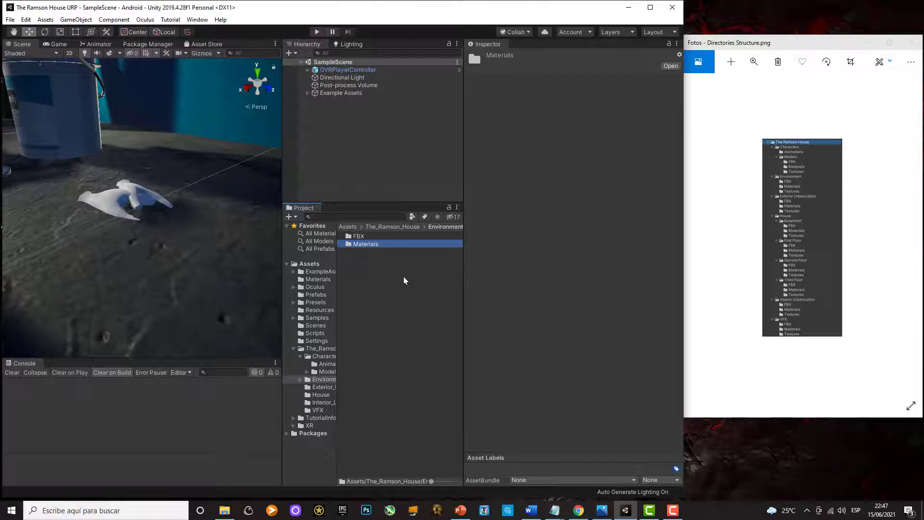
Create a Textures subfolder in the Environment folder
right_click(363, 266)
mouse_move(391, 14)
click(522, 16)
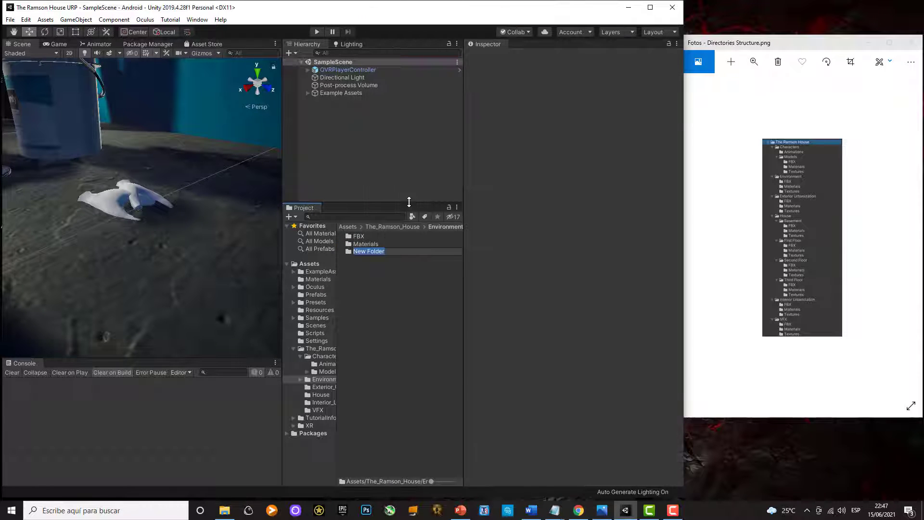
text(Textures)
key(Return)
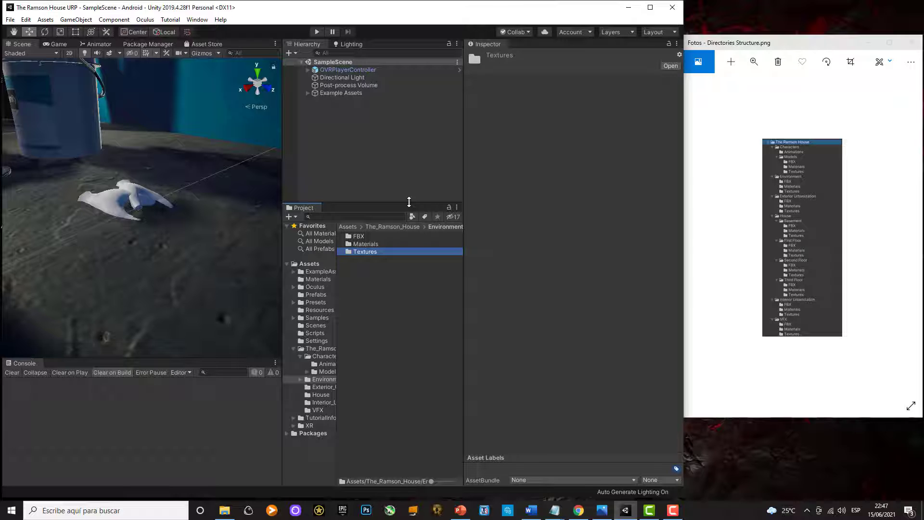
Return to The_Ramson_House, open Exterior_Urbanization and create an FBX subfolder in it
click(404, 228)
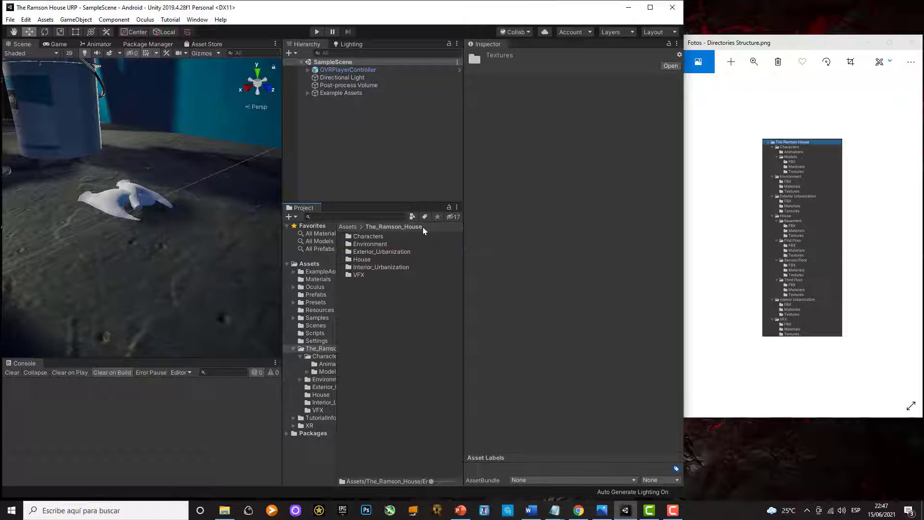
double_click(373, 251)
right_click(373, 251)
mouse_move(508, 255)
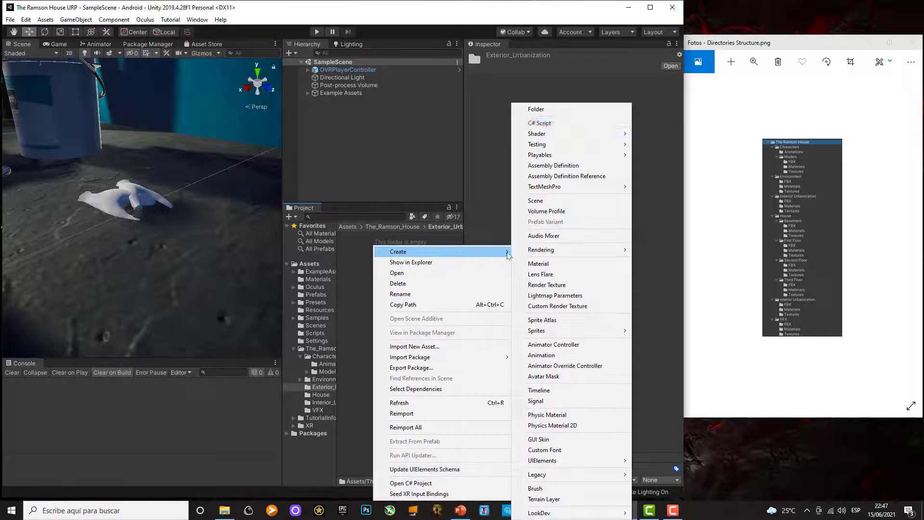
click(535, 109)
text(FBX)
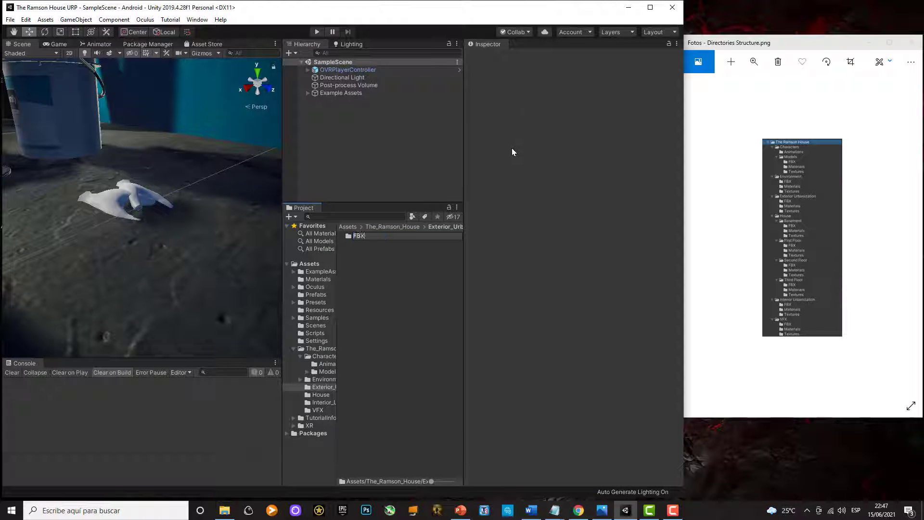
key(Return)
Create a Materials subfolder in the Exterior_Urbanization folder
right_click(356, 277)
mouse_move(385, 6)
click(525, 7)
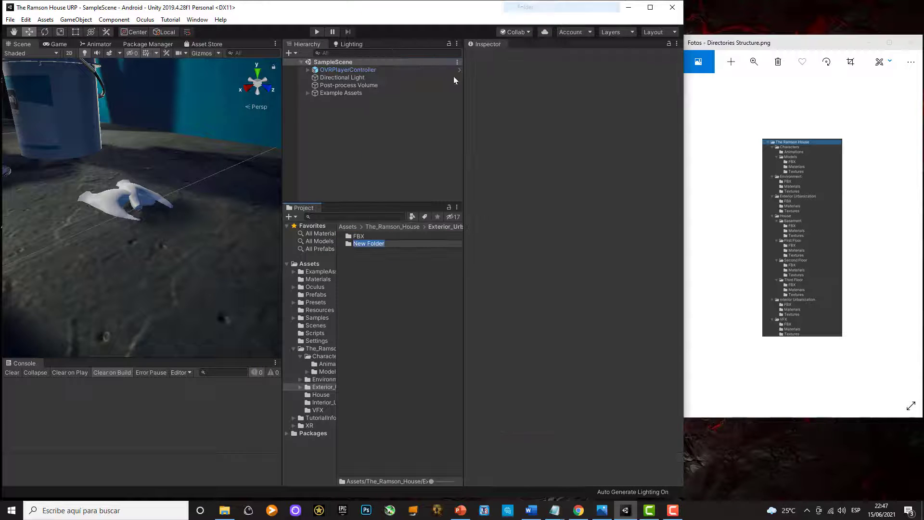
text(Materi)
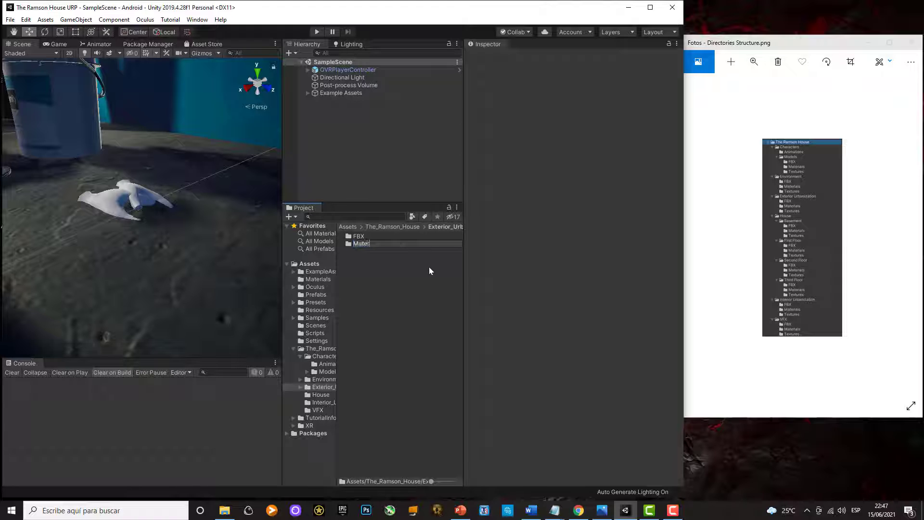
text(a)
text(ls)
key(Return)
Create a Textures subfolder in the Exterior_Urbanization folder
right_click(383, 260)
mouse_move(458, 12)
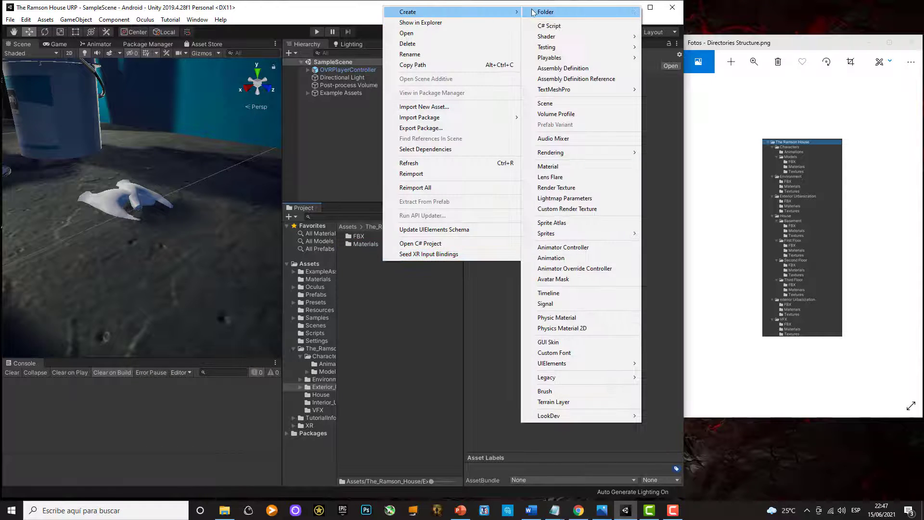
click(532, 12)
text(Textures)
key(Return)
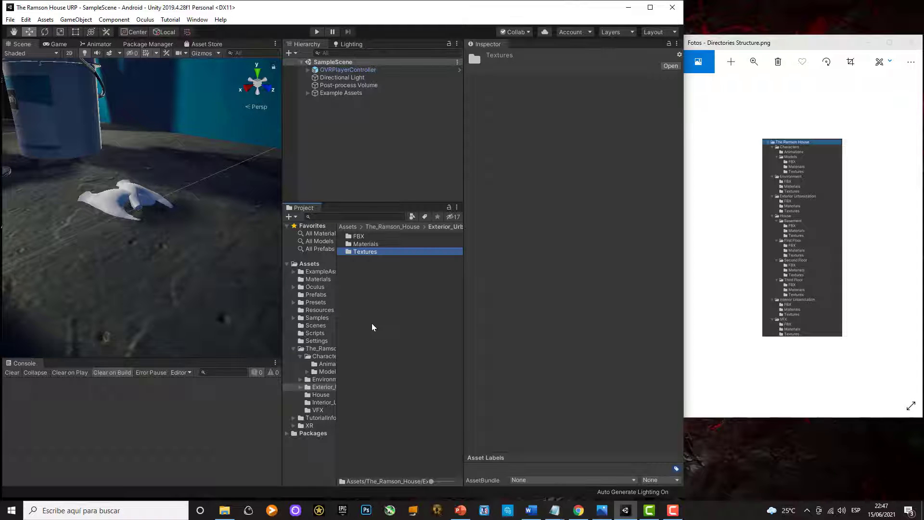
Return to The_Ramson_House, open the House folder and create a First_Floor subfolder in it
click(394, 226)
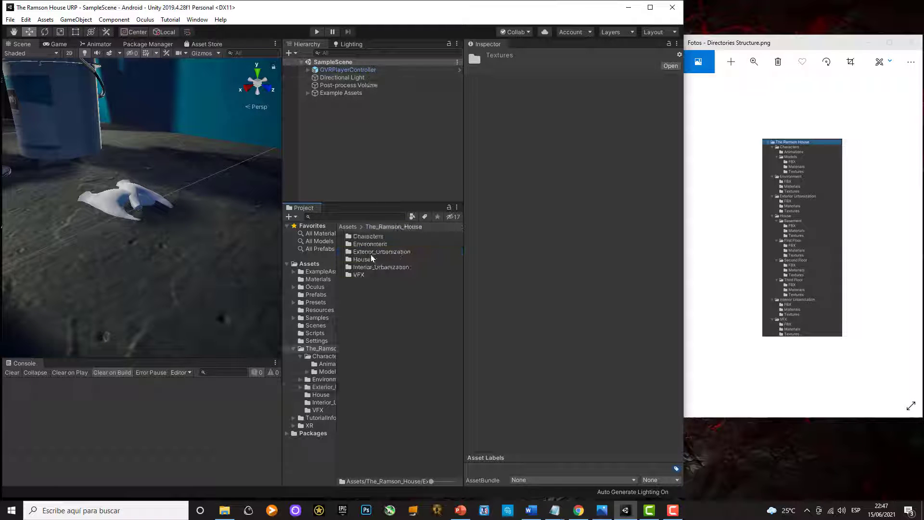
double_click(367, 251)
click(409, 226)
click(362, 259)
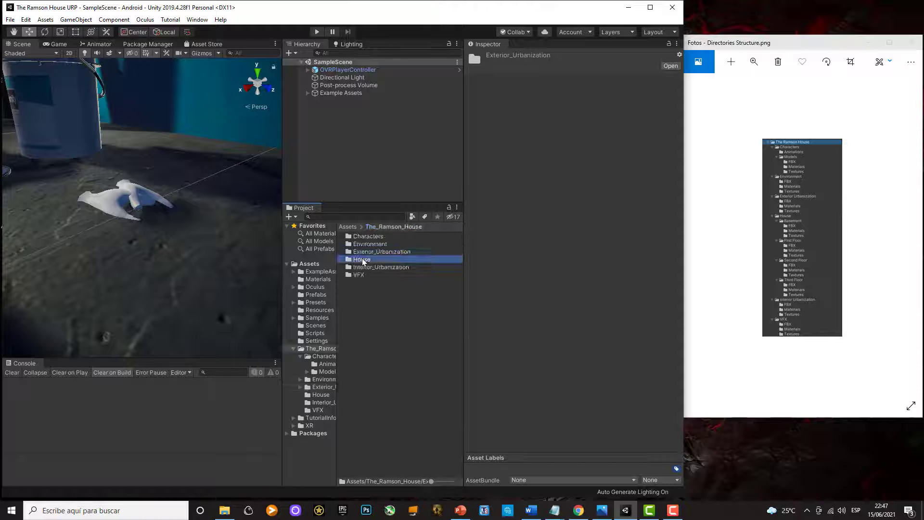
double_click(363, 259)
right_click(361, 262)
mouse_move(373, 10)
click(533, 12)
text(F)
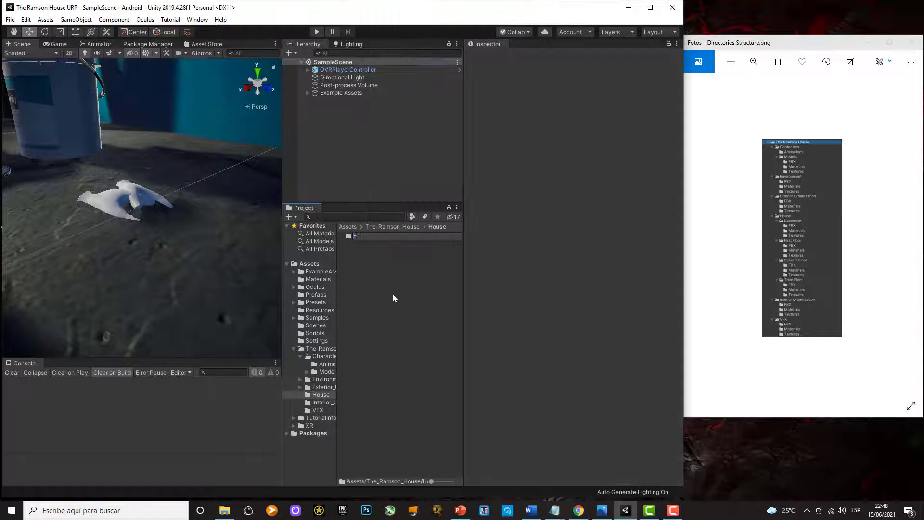
text(irst_Floor)
key(Return)
Create a Second_Floor subfolder in the House folder
right_click(370, 248)
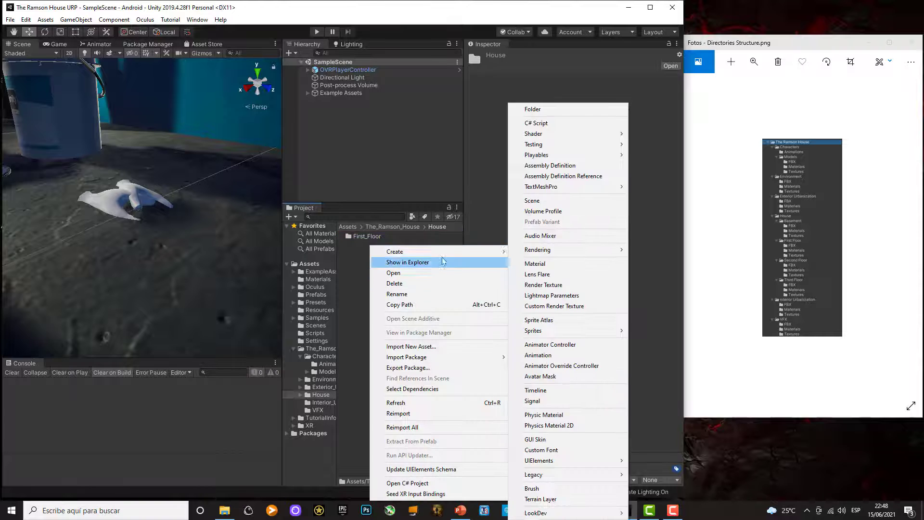
click(533, 109)
text(Se)
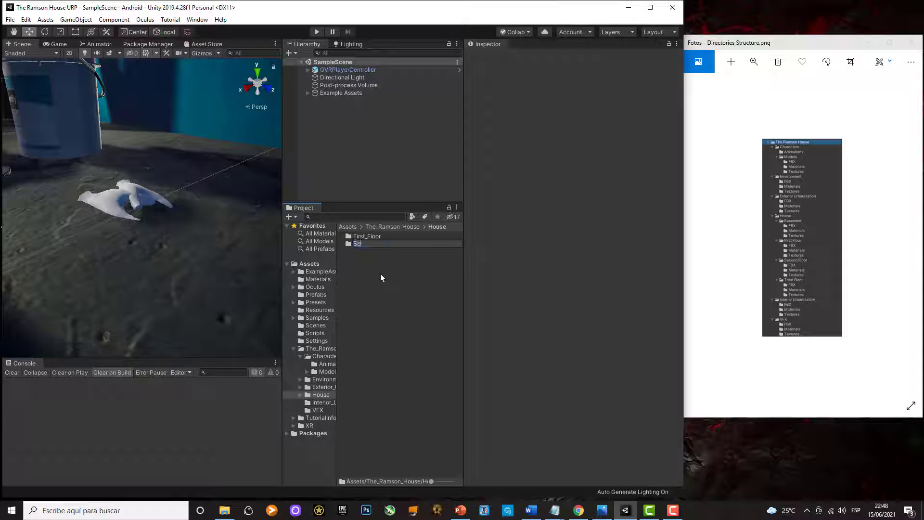
text(cond_Floor)
key(Return)
Create a Third_Floor subfolder in the House folder
right_click(362, 261)
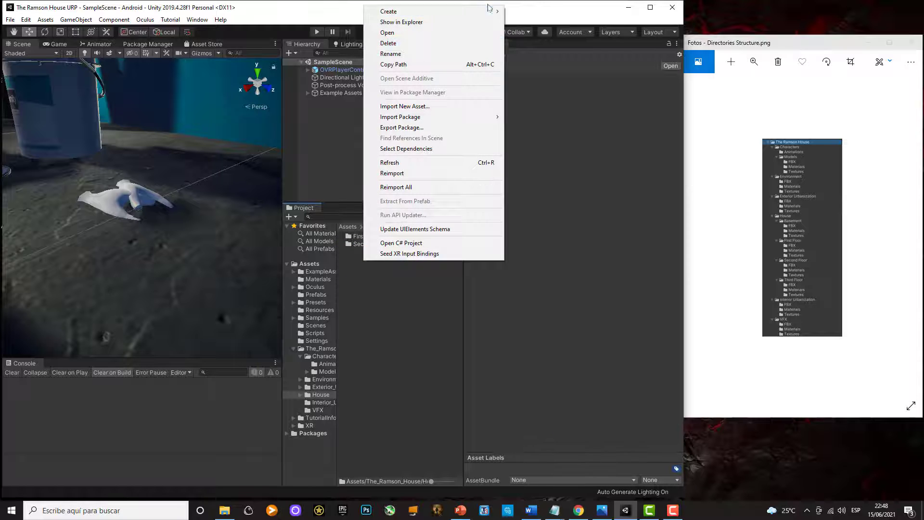
mouse_move(489, 11)
click(525, 11)
text(Th)
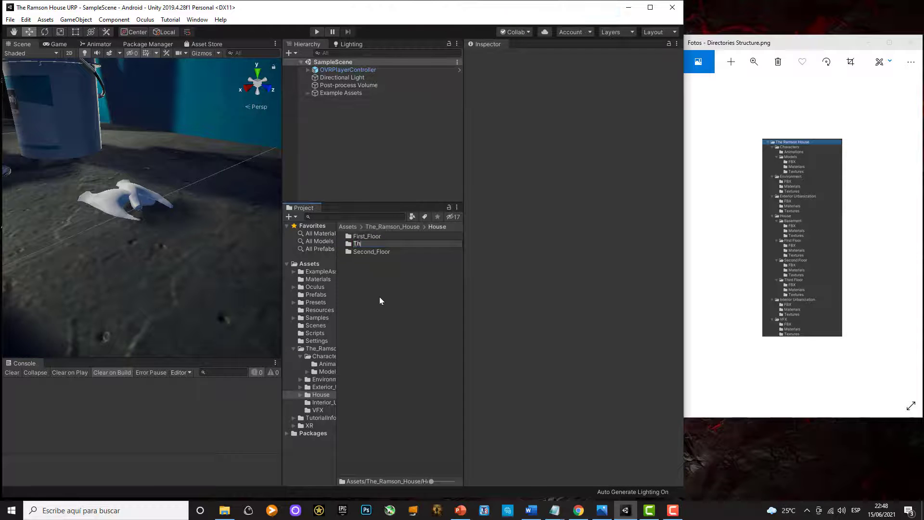
text(ird_Floor)
key(Return)
Create a Basement subfolder in the House folder
right_click(364, 279)
mouse_move(481, 28)
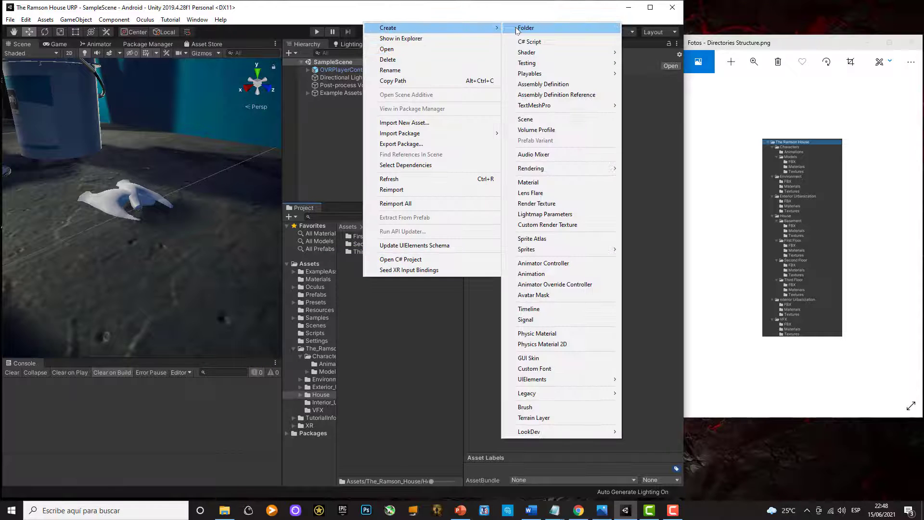
click(524, 28)
text(Besement)
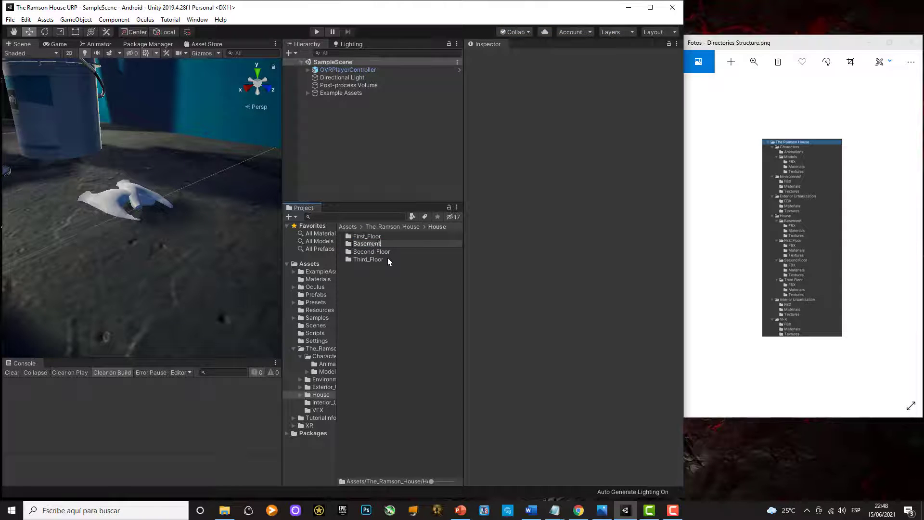
key(Return)
Open the Basement folder and create an FBX subfolder in it
double_click(376, 236)
right_click(360, 253)
mouse_move(380, 251)
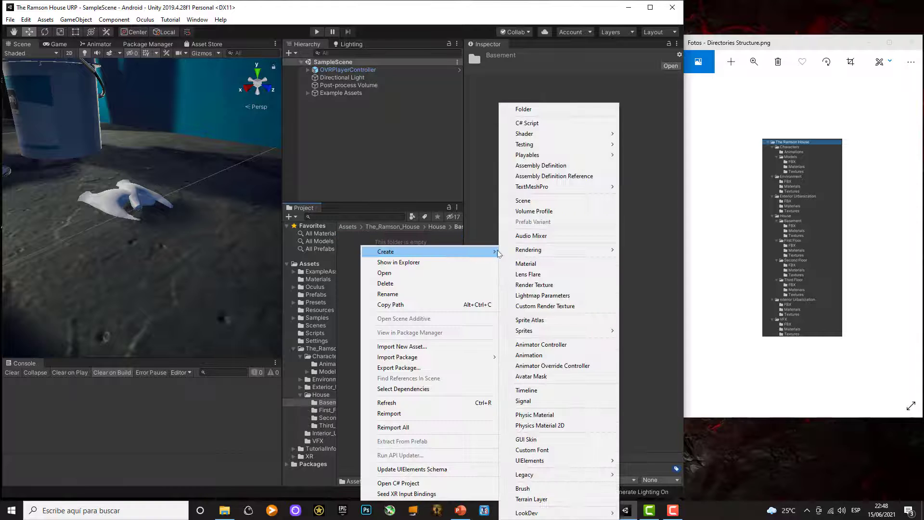
click(520, 107)
text(FBX)
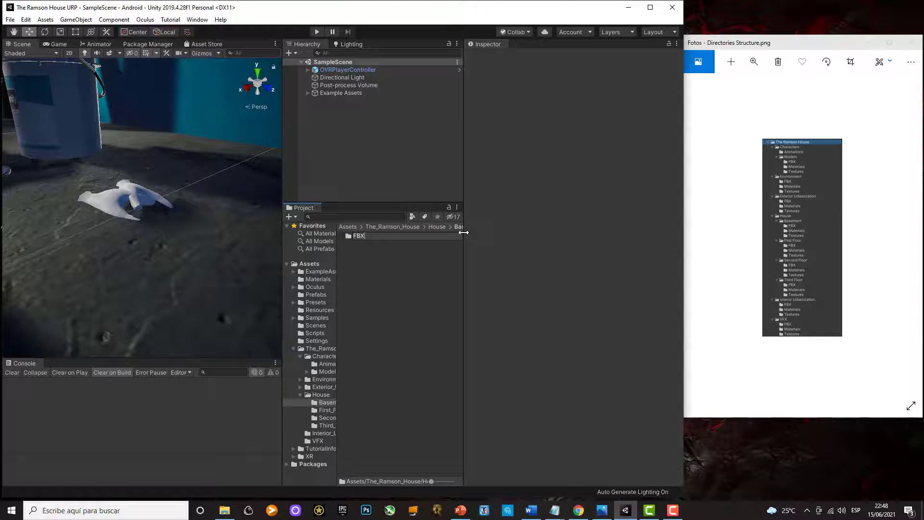
key(Return)
Create a Materials subfolder in the Basement folder
right_click(360, 253)
mouse_move(407, 251)
click(521, 110)
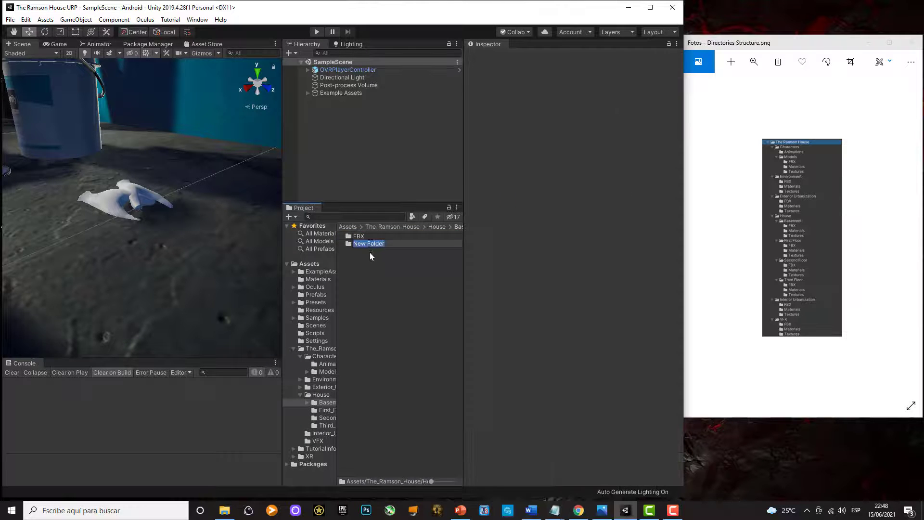
text(Materials)
key(Return)
Create a Textures subfolder in the Basement folder
right_click(368, 261)
mouse_move(407, 11)
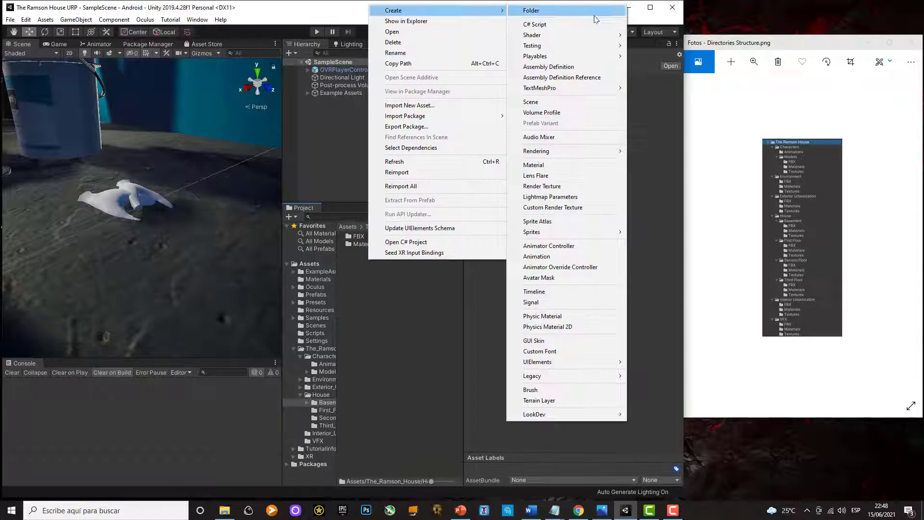
click(594, 15)
text(Textures)
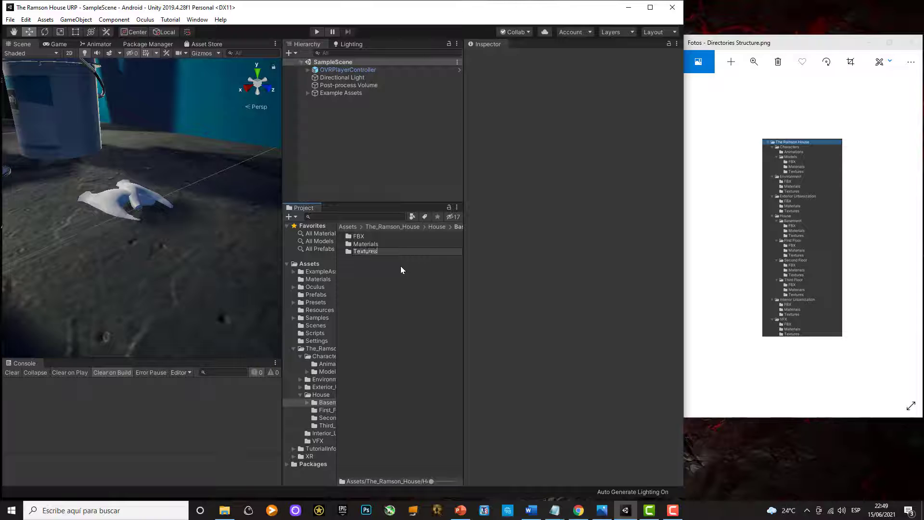
key(Return)
Return to the House folder, open First_Floor and create an FBX subfolder in it
click(434, 226)
click(372, 245)
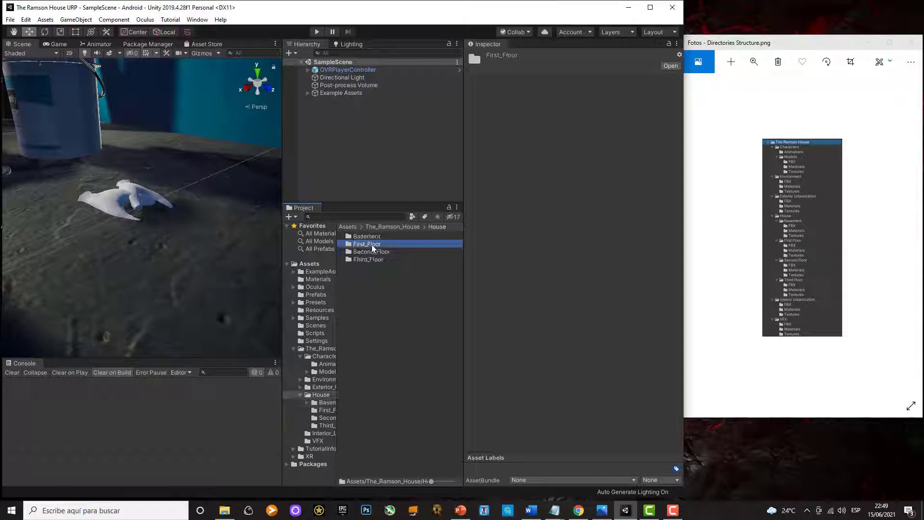
right_click(366, 256)
mouse_move(462, 7)
click(530, 8)
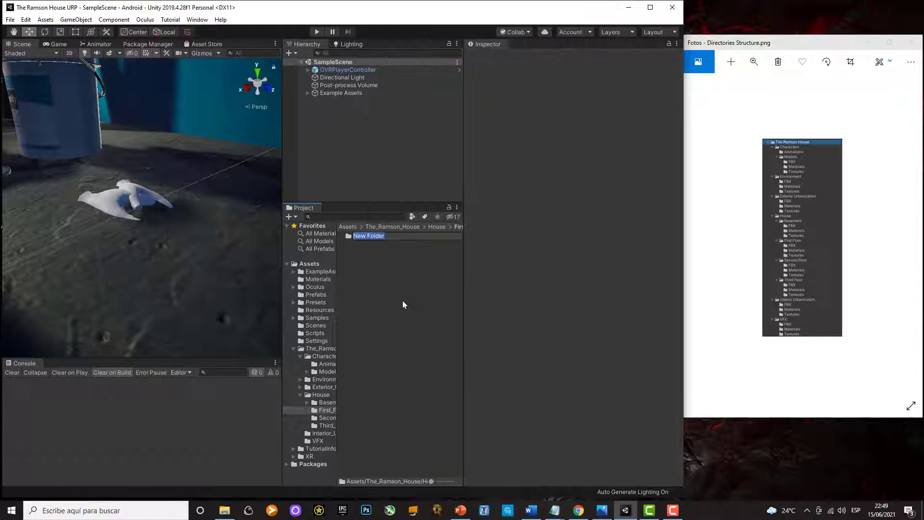
text(FBX)
key(Return)
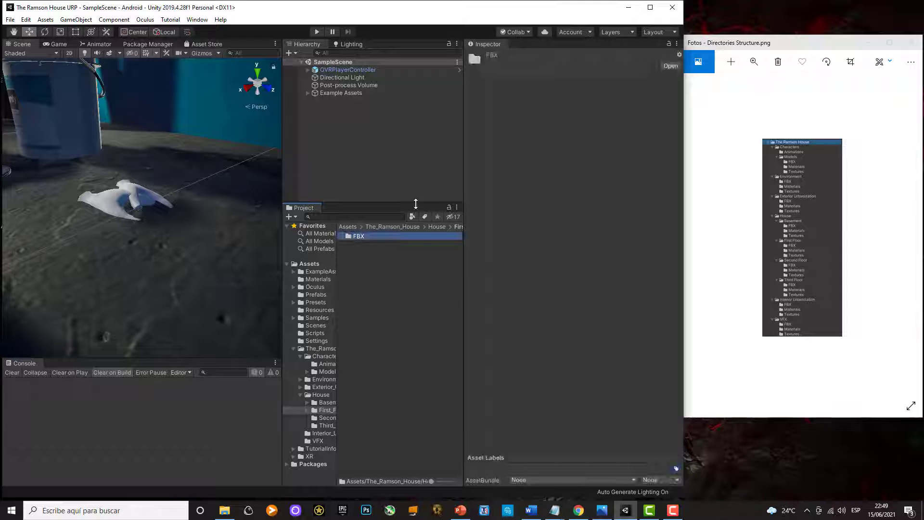
Create a Materials subfolder in the First_Floor folder
right_click(369, 236)
mouse_move(425, 10)
click(529, 8)
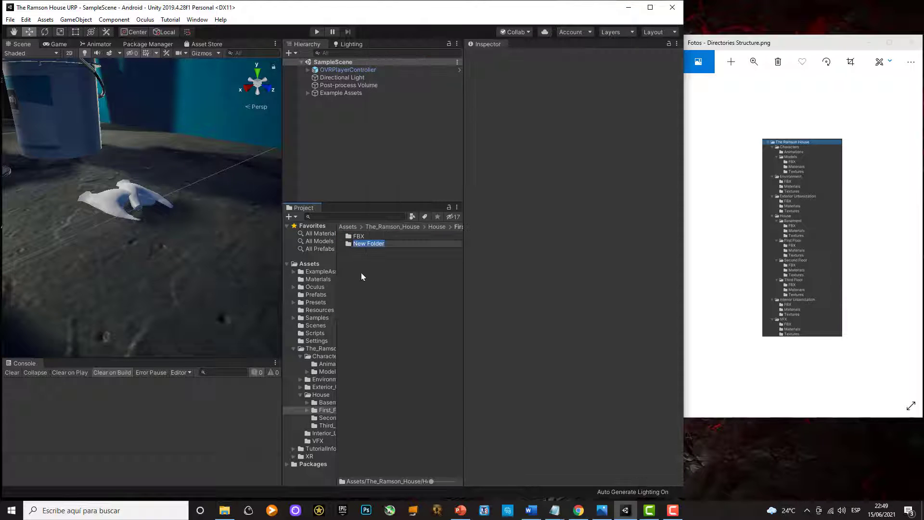
text(Materials)
key(Return)
Create a Textures subfolder in the First_Floor folder
right_click(388, 275)
click(532, 28)
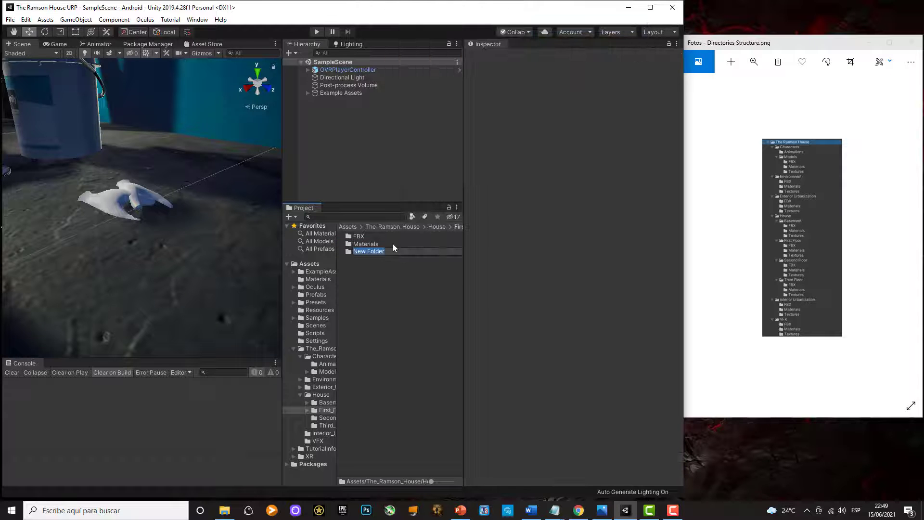
text(Textures)
key(Return)
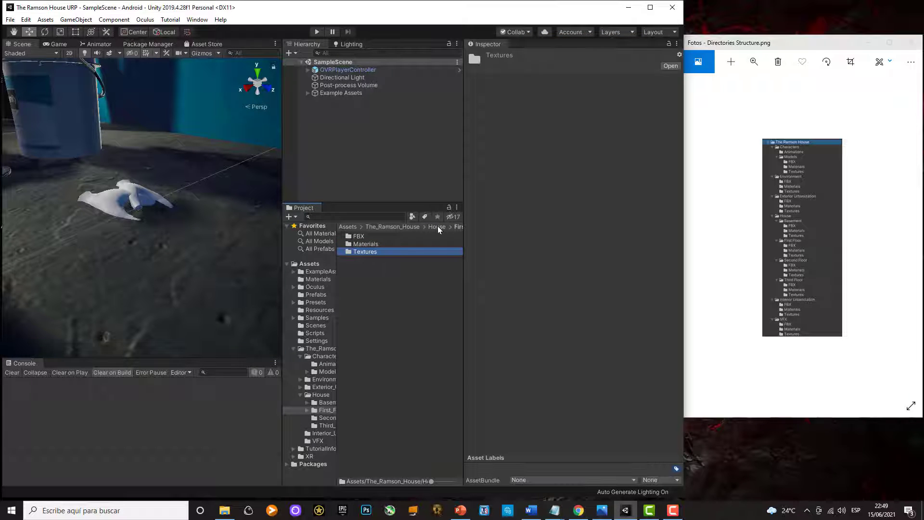
Return to the House folder, open Second_Floor and create an FBX subfolder in it
click(437, 226)
double_click(377, 251)
right_click(372, 249)
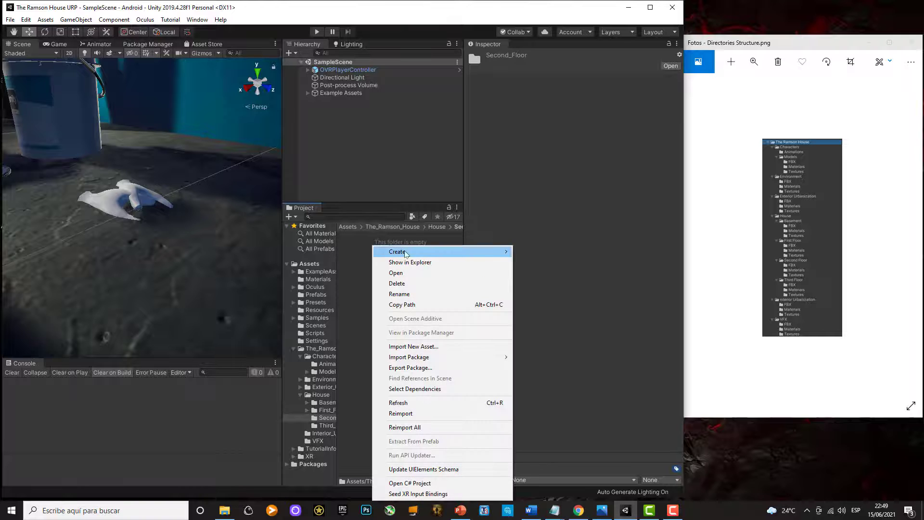
mouse_move(400, 250)
click(549, 108)
text(FBX)
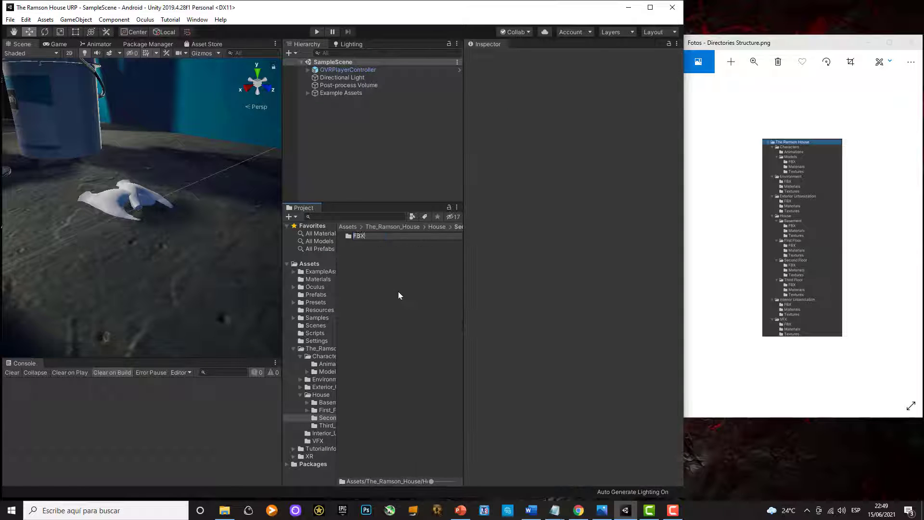
key(Return)
Create a Materials subfolder in the Second_Floor folder
right_click(371, 247)
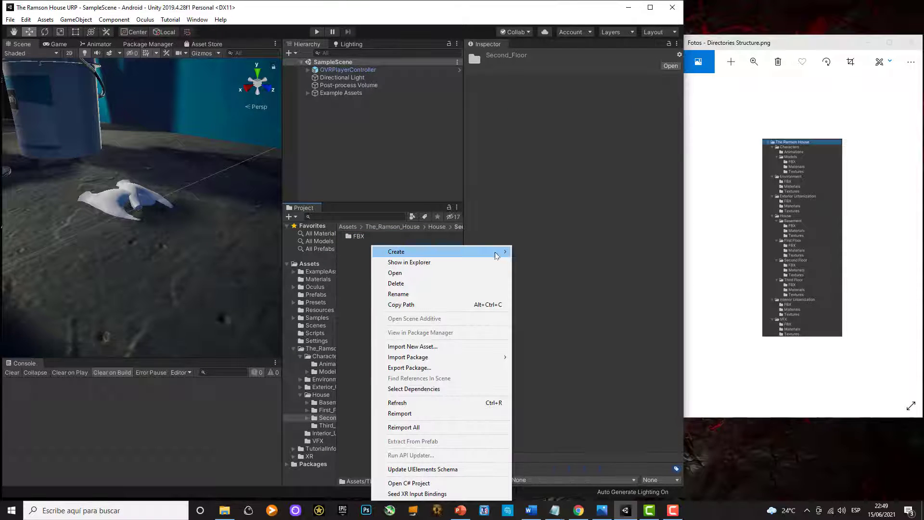
mouse_move(395, 252)
click(553, 109)
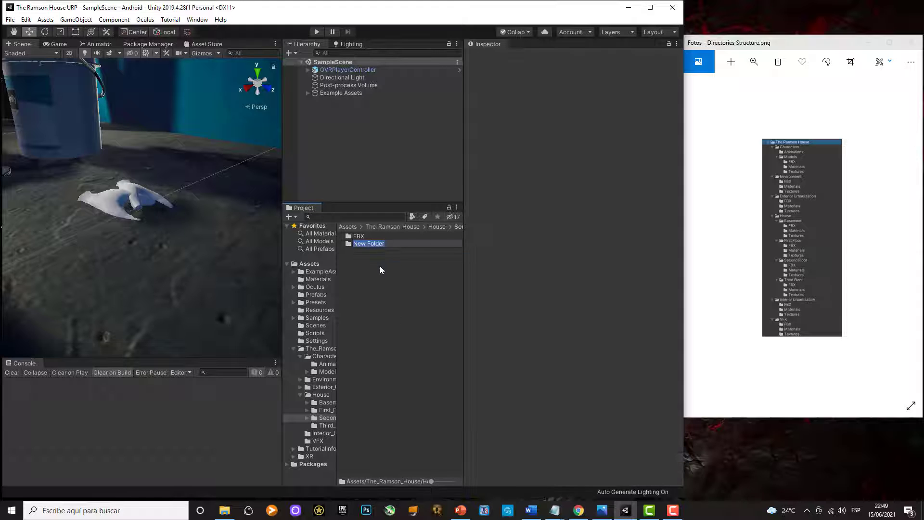
text(Materials)
key(Return)
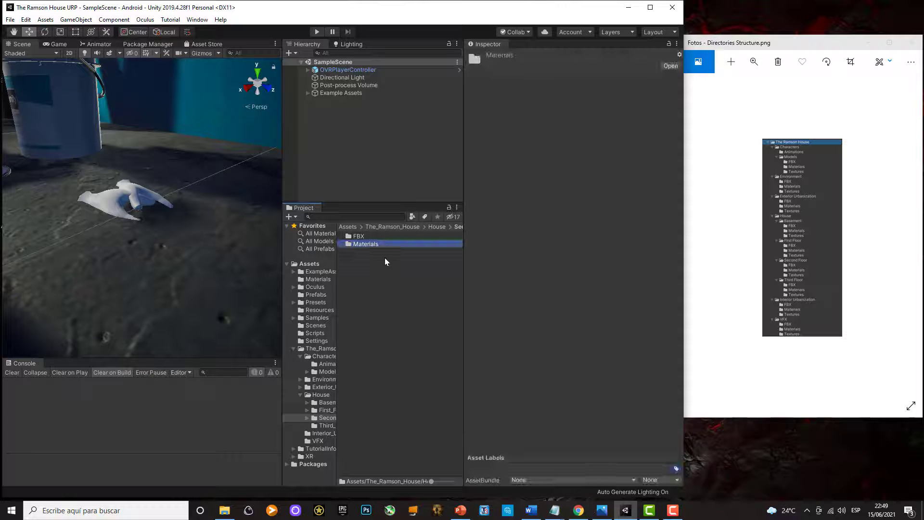
Create a Textures subfolder in the Second_Floor folder
right_click(379, 246)
mouse_move(407, 251)
click(548, 110)
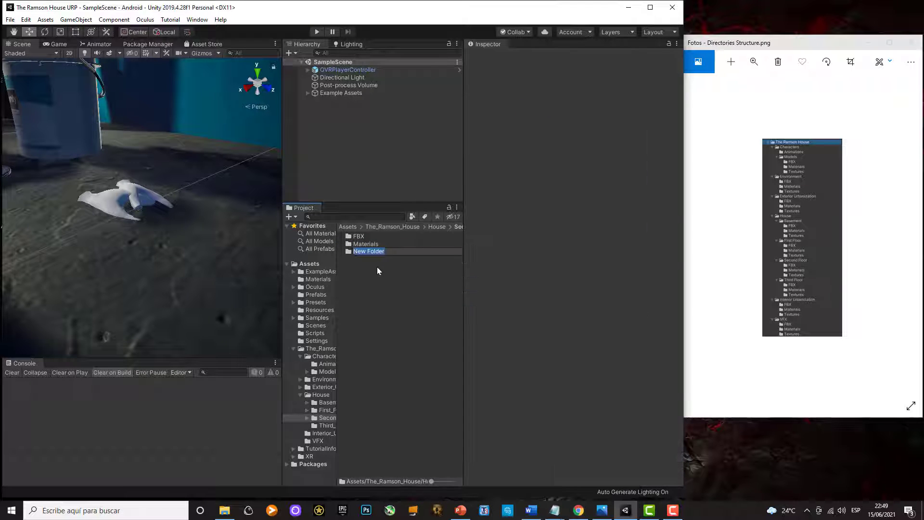
text(Textures)
key(Return)
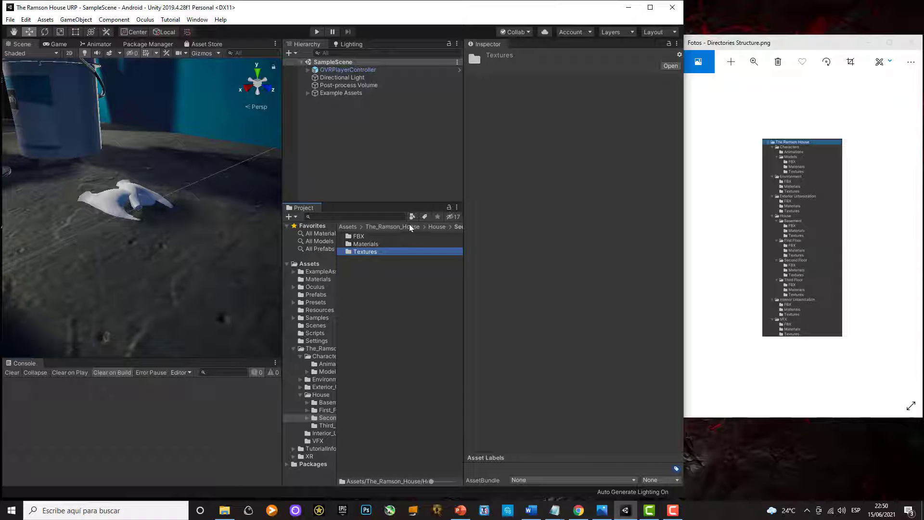
Return to the House folder, open Third_Floor and create an FBX subfolder in it
click(436, 226)
double_click(363, 259)
right_click(363, 259)
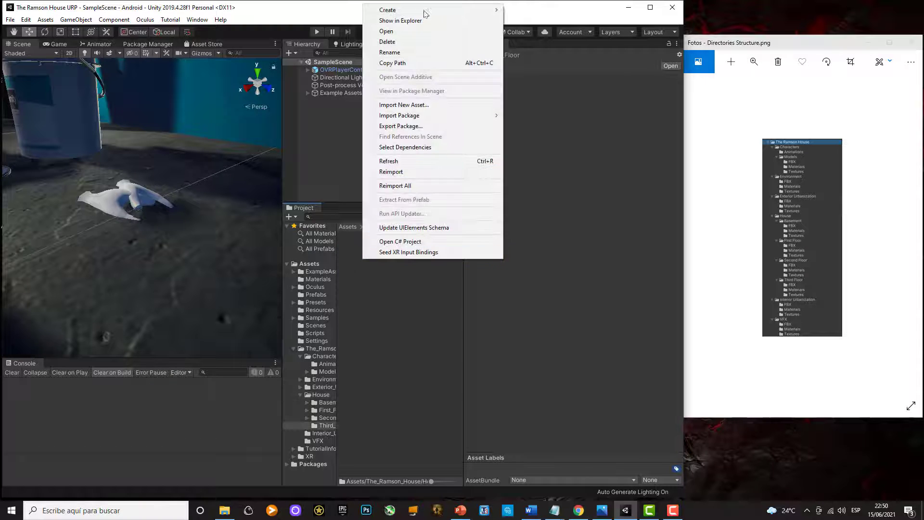
mouse_move(381, 9)
click(539, 9)
text(FBX)
key(Return)
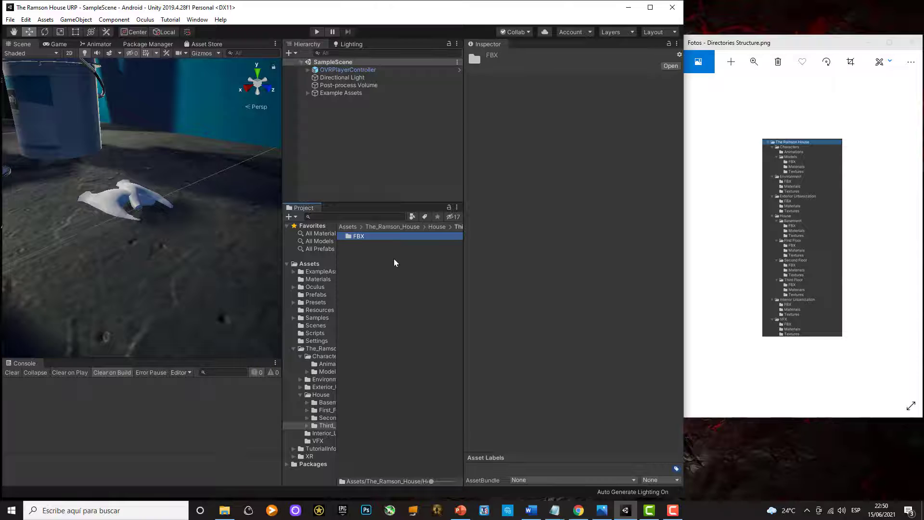
Create a Materials subfolder in the Third_Floor folder
right_click(390, 241)
mouse_move(404, 6)
click(539, 8)
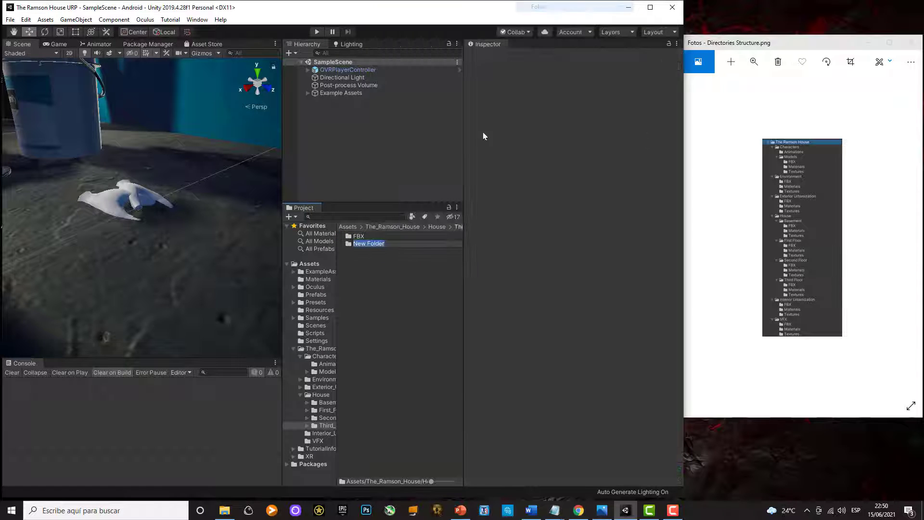
text(Materials)
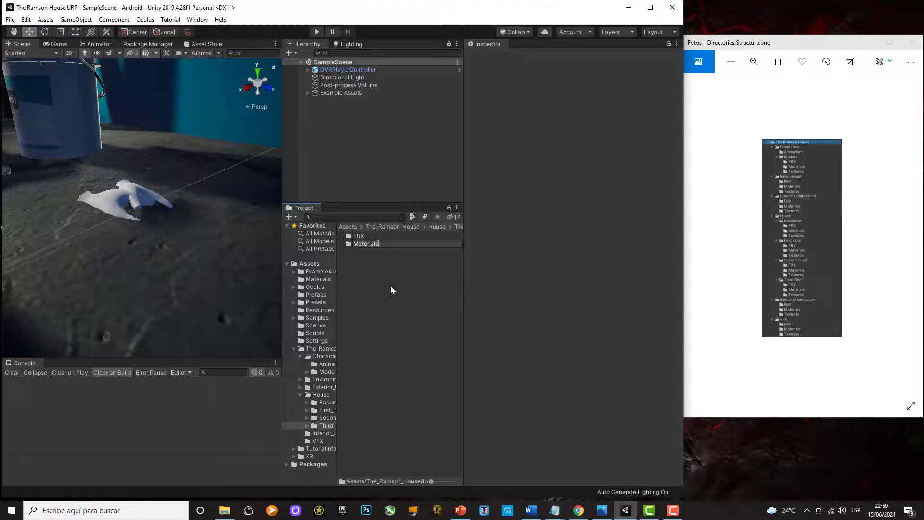
key(Return)
Create a Textures subfolder in the Third_Floor folder
right_click(374, 269)
mouse_move(443, 23)
click(534, 19)
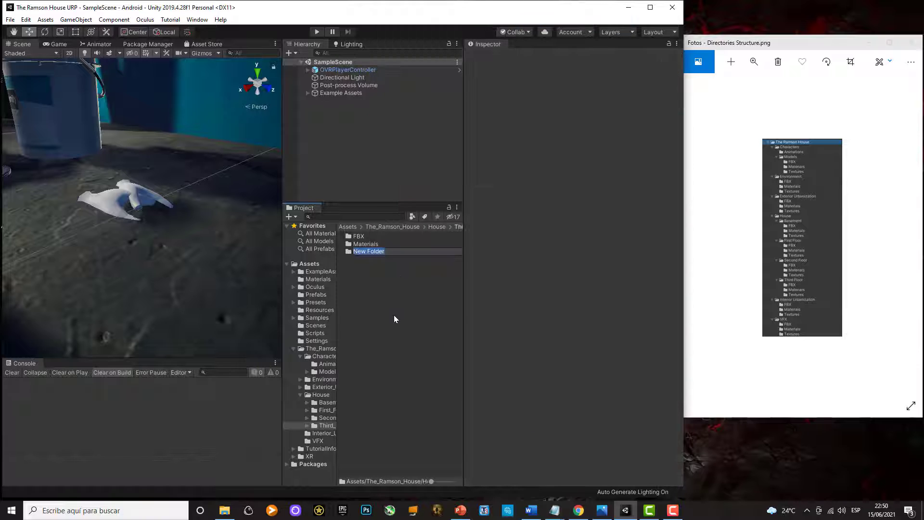
text(Textures)
key(Return)
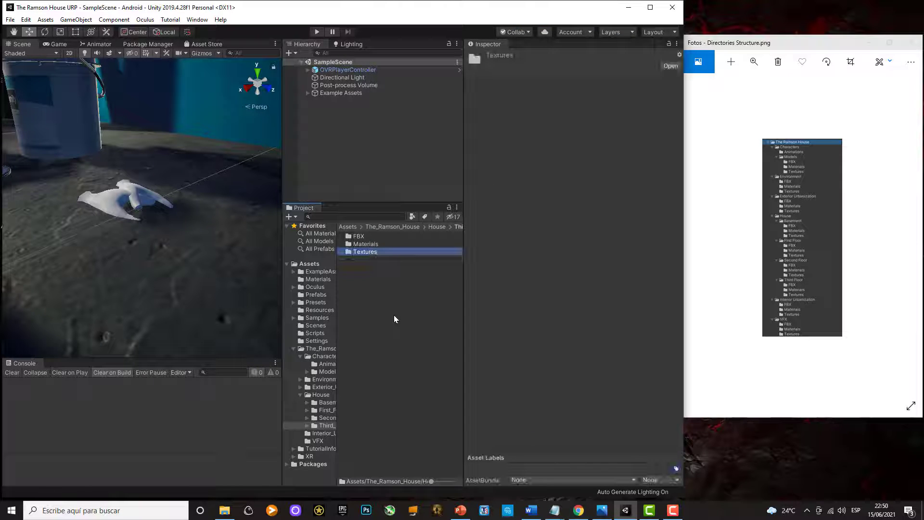
Return to The_Ramson_House, open Interior_Urbanization and create an FBX subfolder in it
click(396, 226)
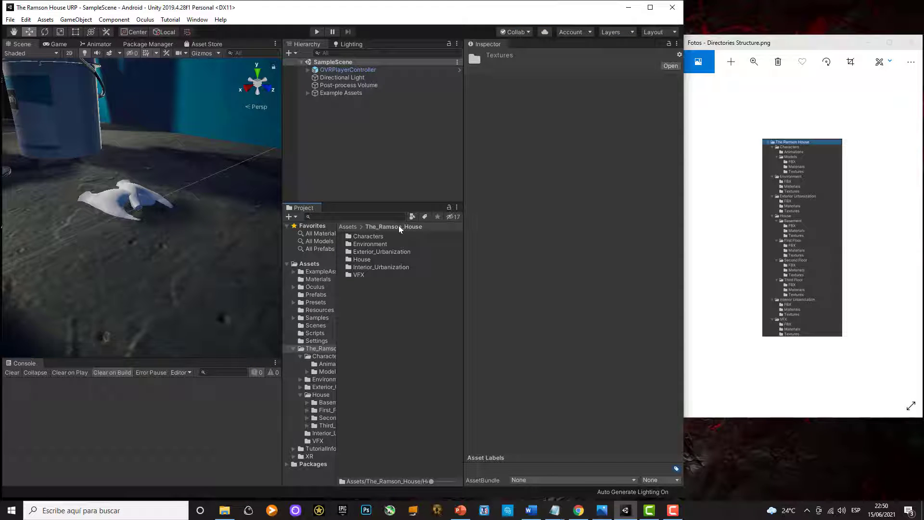
double_click(371, 267)
right_click(372, 267)
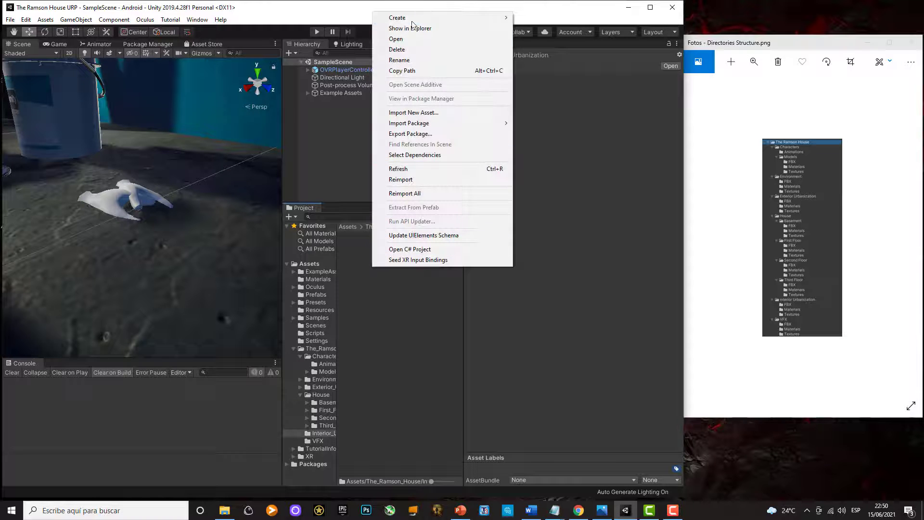
mouse_move(395, 18)
click(535, 19)
text(FBX)
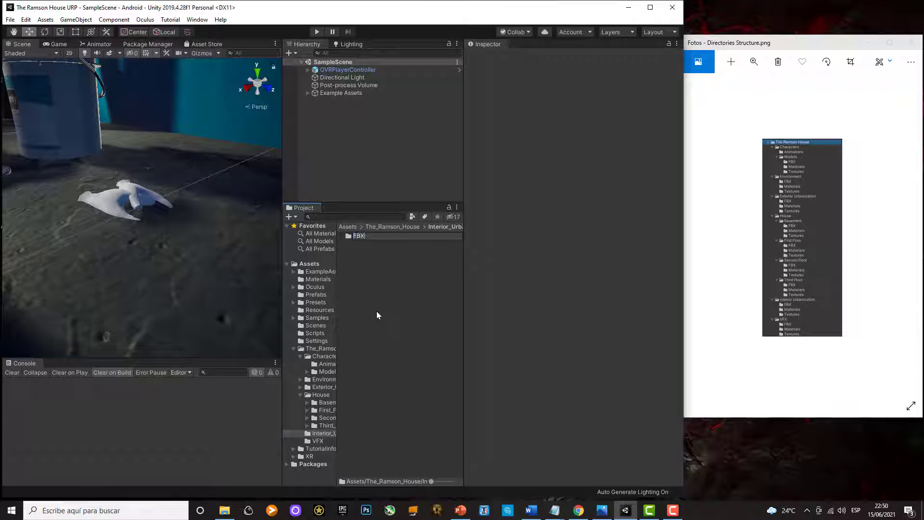
key(Return)
Create a Materials subfolder in the Interior_Urbanization folder
right_click(374, 259)
mouse_move(436, 11)
click(535, 19)
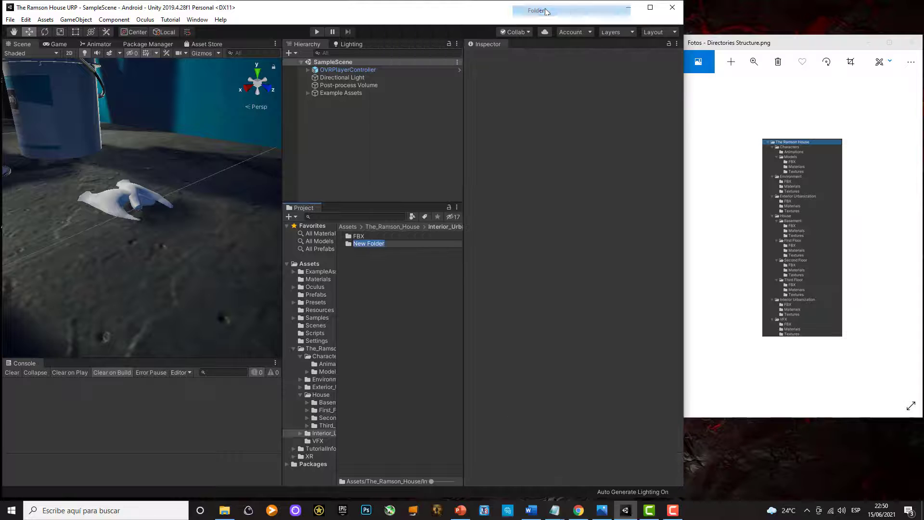
text(Materials)
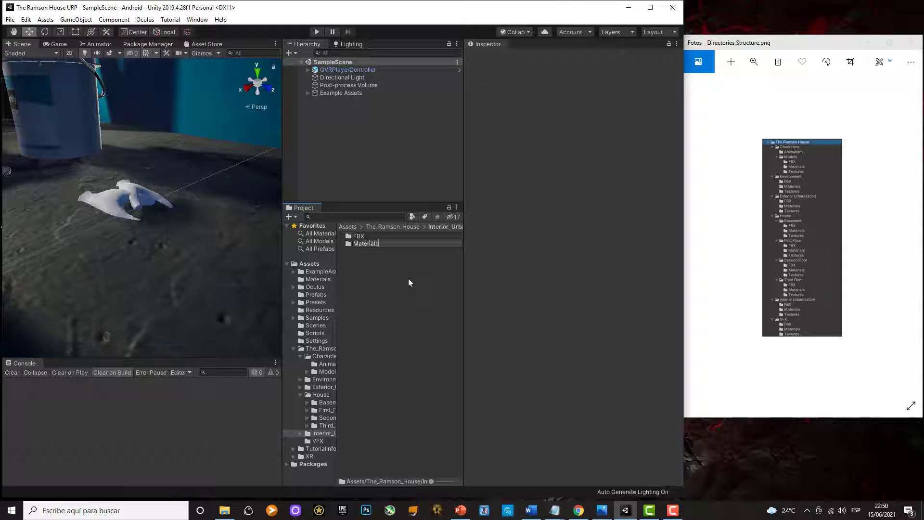
key(Return)
Create a Textures subfolder in the Interior_Urbanization folder
right_click(357, 264)
mouse_move(433, 10)
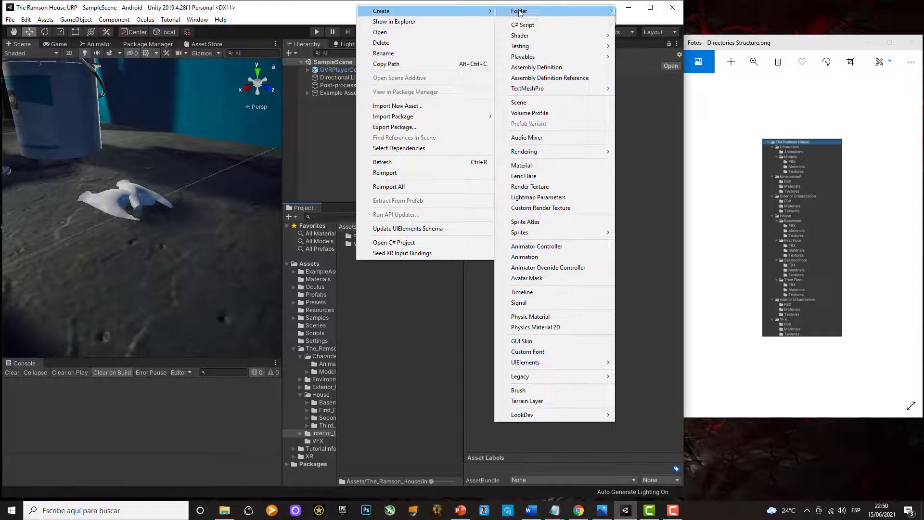
click(530, 11)
text(Textures)
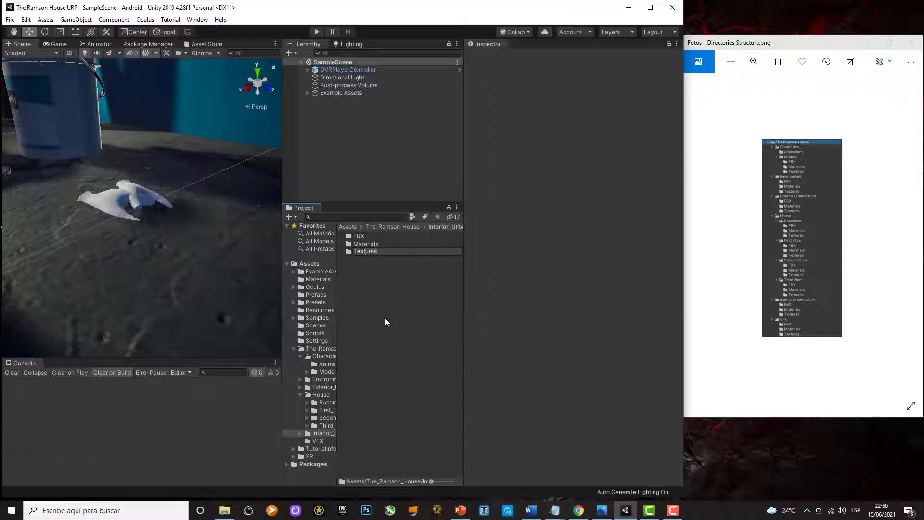
key(Return)
Return to The_Ramson_House, open VFX and create an FBX subfolder in it
click(406, 228)
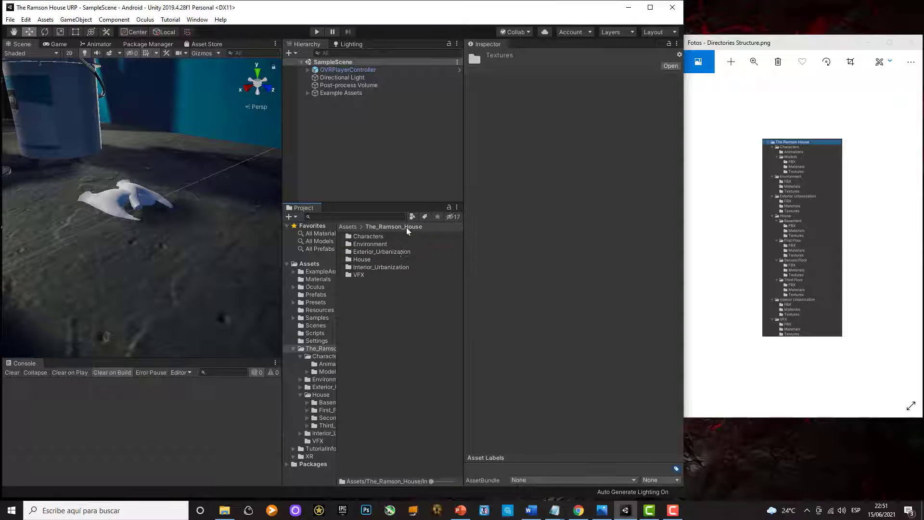
double_click(360, 273)
right_click(360, 273)
mouse_move(437, 27)
click(519, 25)
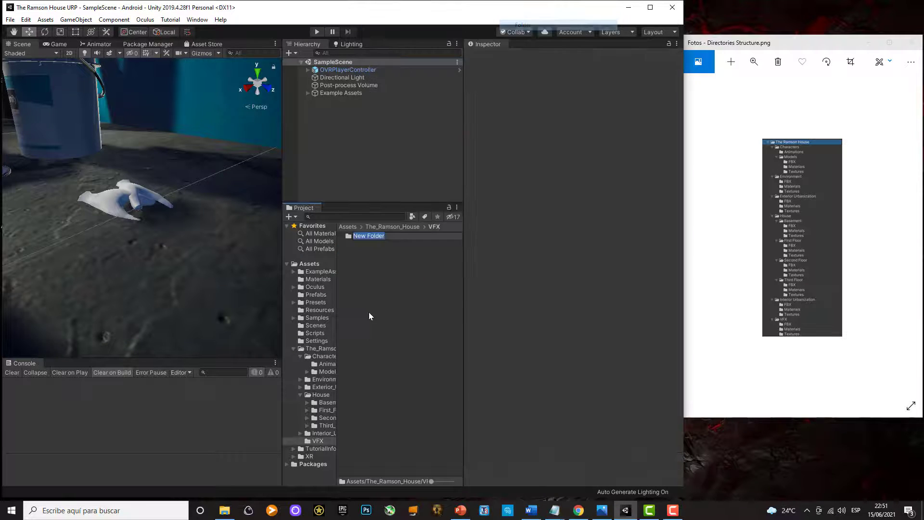
text(FBX)
key(Return)
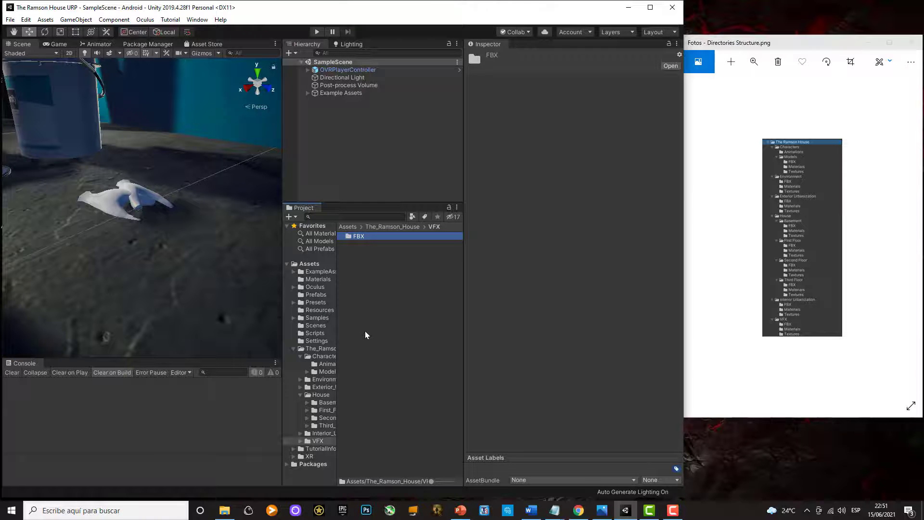
Create a Materials subfolder in the VFX folder
right_click(384, 265)
mouse_move(443, 14)
click(534, 13)
text(M)
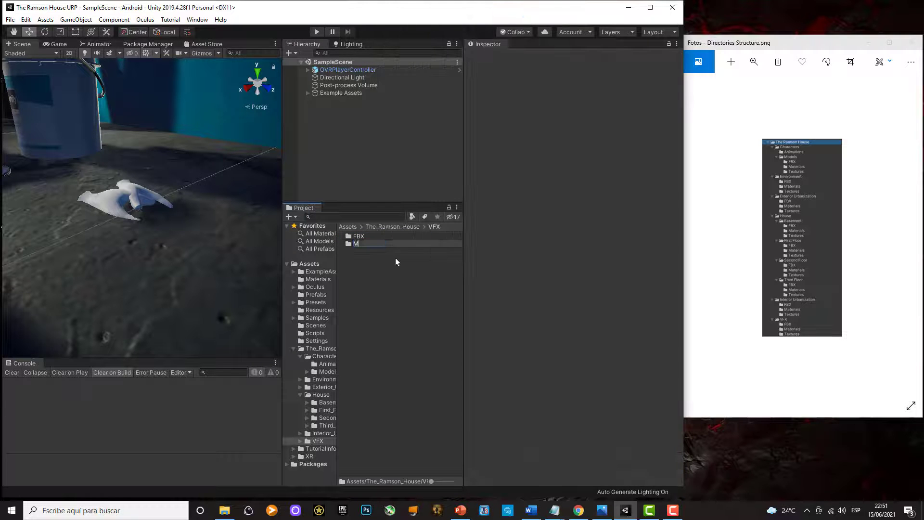
text(aterials)
key(Return)
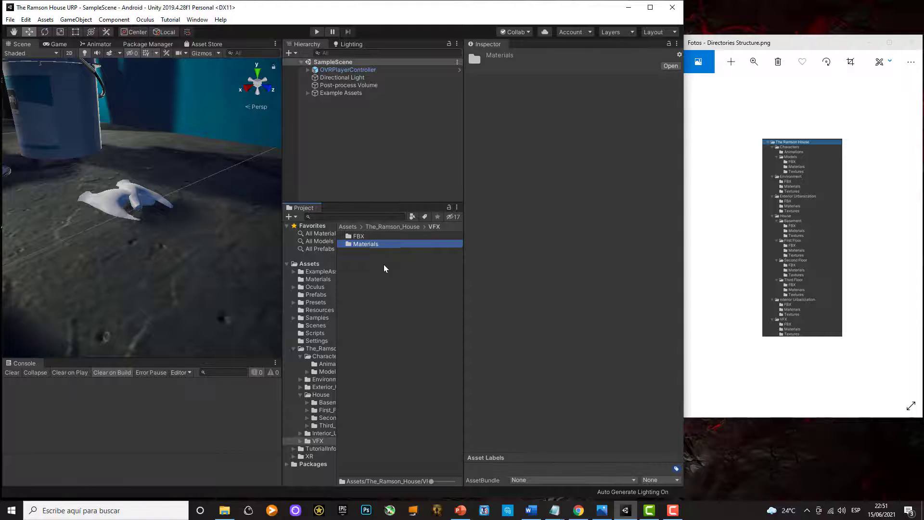
Create a Textures subfolder in the VFX folder and return to The_Ramson_House
right_click(384, 265)
mouse_move(452, 15)
click(549, 15)
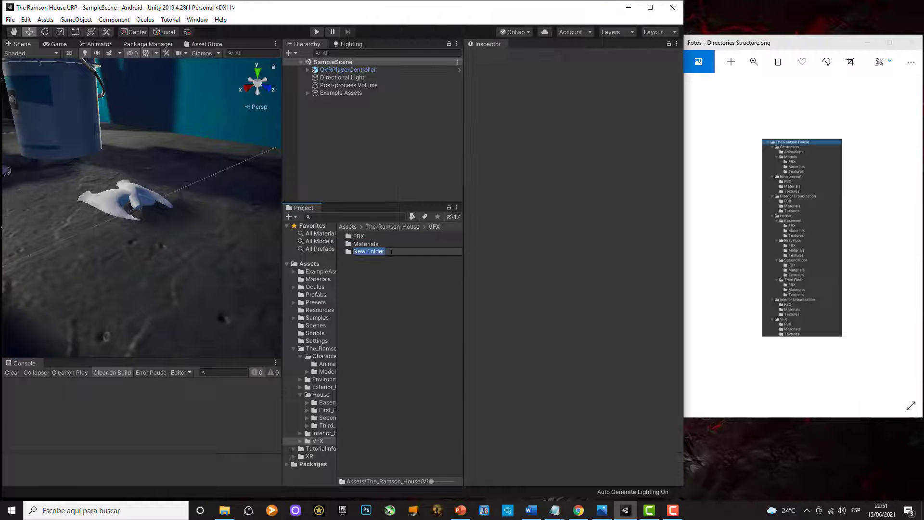
text(Textures)
key(Return)
click(385, 227)
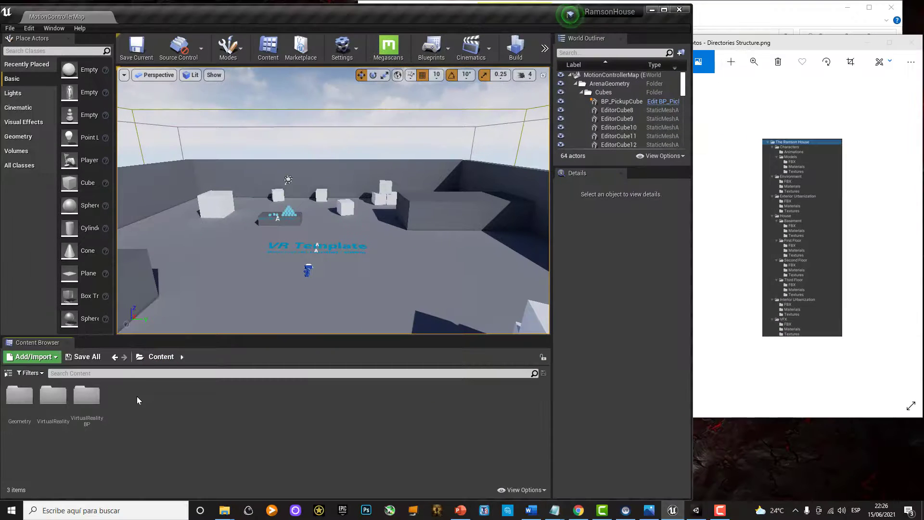
In Unreal Editor, create a folder named The_Ramson_House in the project's Content folder, using underscores instead of spaces
right_click(137, 397)
mouse_move(141, 389)
mouse_move(152, 360)
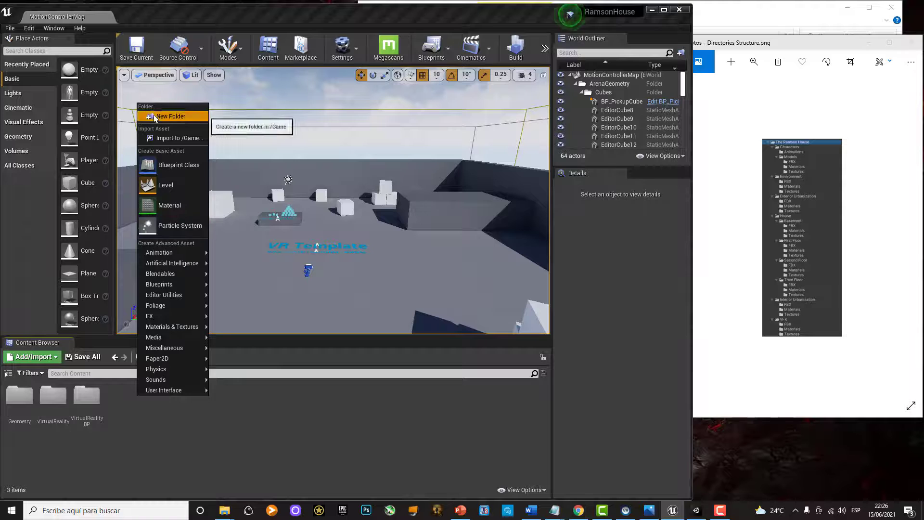
click(170, 116)
text(The )
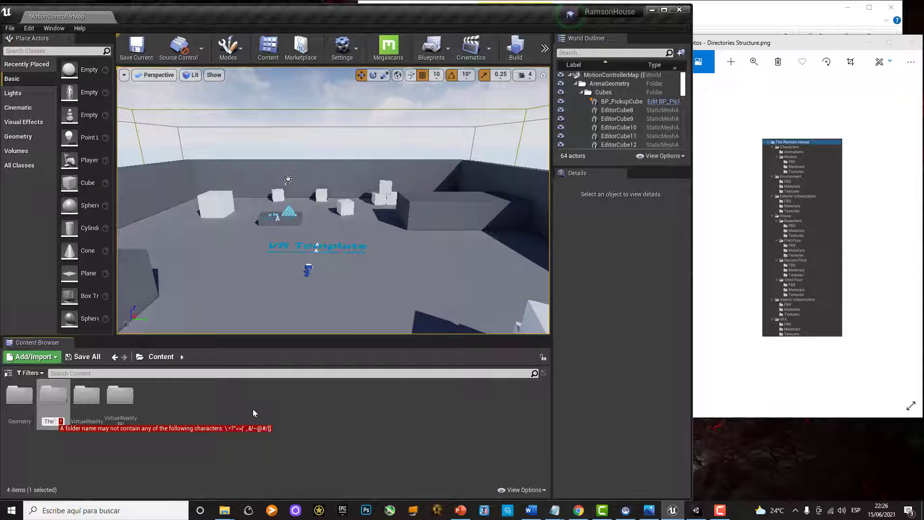
text(Ramson)
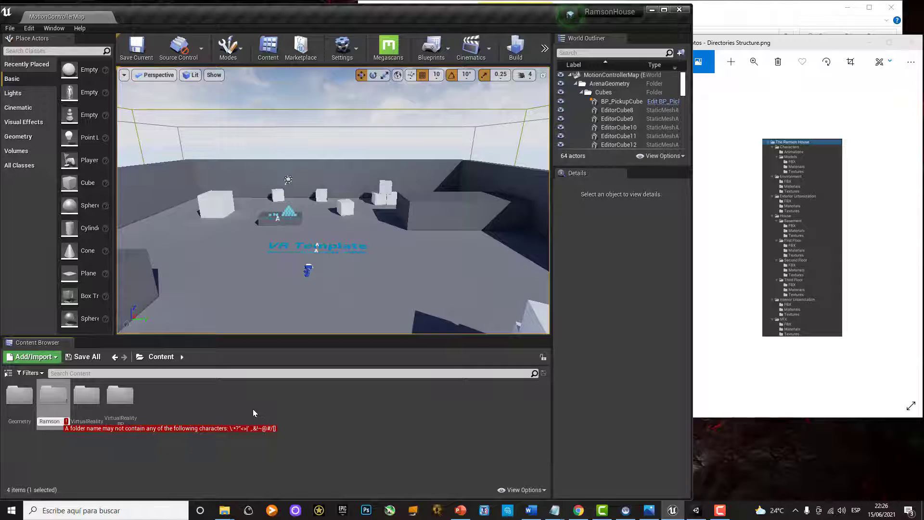
key(BackSpace)
key(BackSpace)
key(BackSpace)
key(BackSpace)
key(BackSpace)
key(BackSpace)
key(BackSpace)
text(_R)
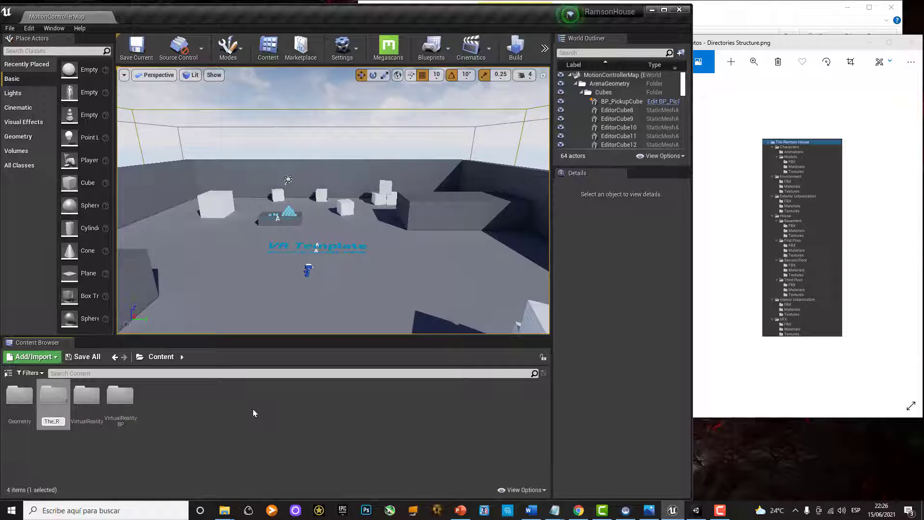
text(amson_House)
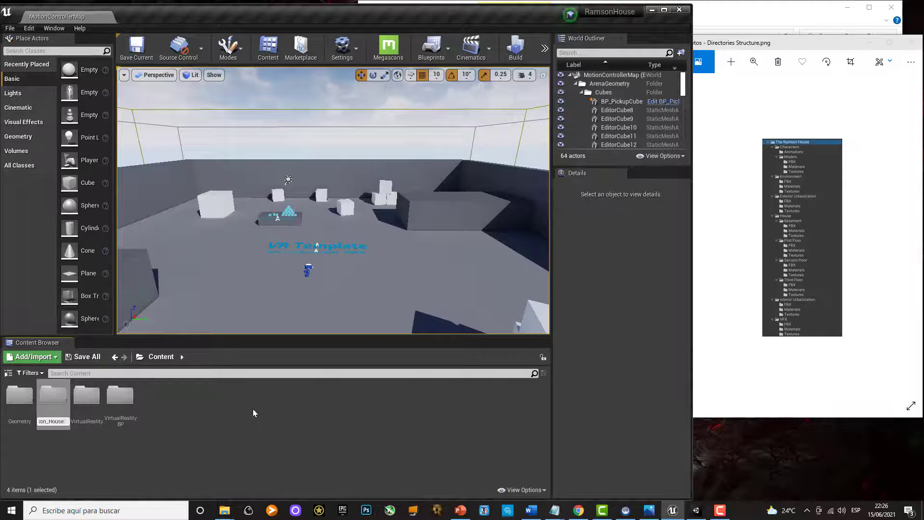
key(Return)
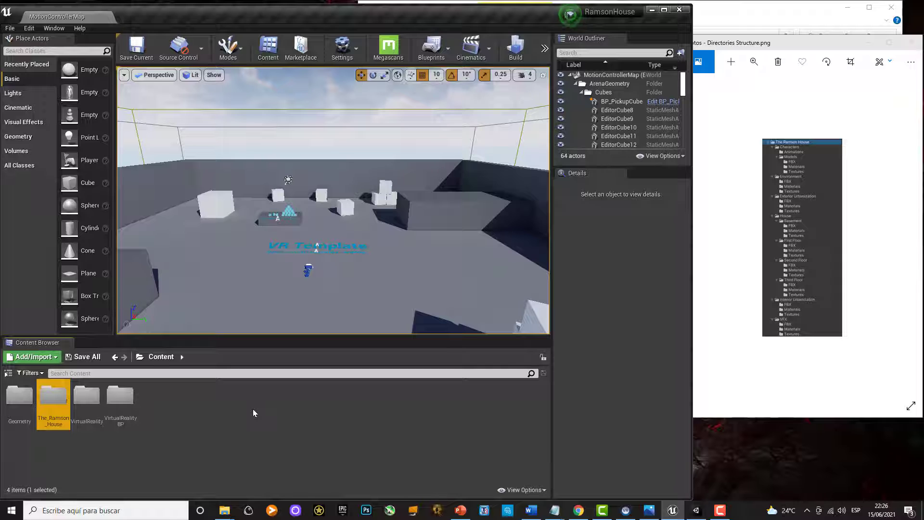
Open the The_Ramson_House folder and create a Characters subfolder in it
double_click(58, 398)
right_click(95, 400)
click(141, 120)
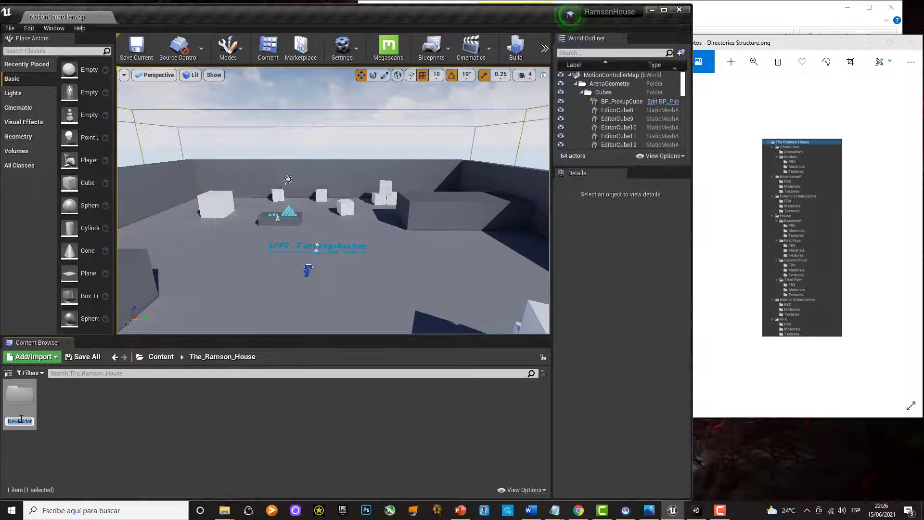
key(Return)
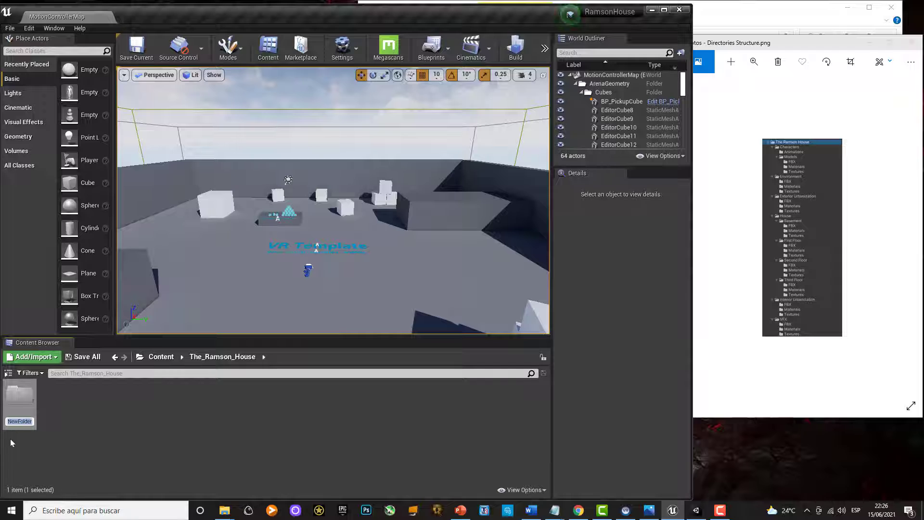
key(BackSpace)
text(Chara)
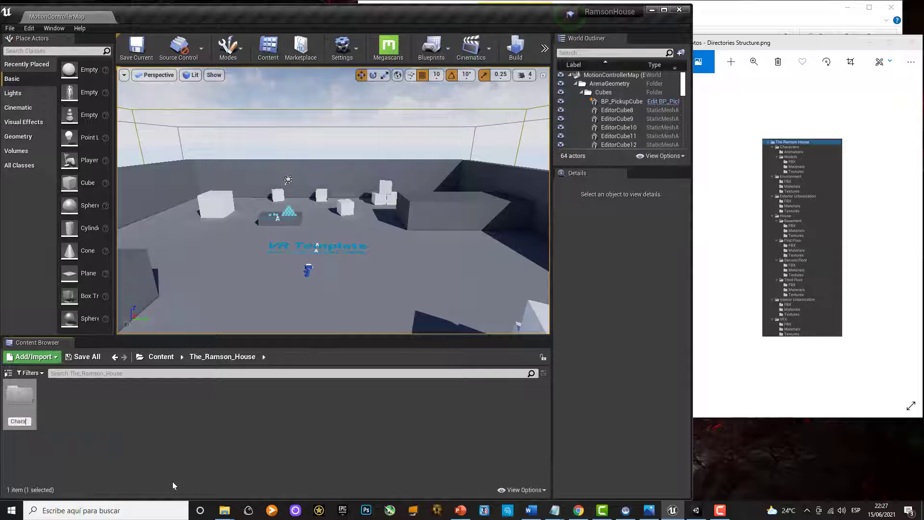
text(cters)
key(Return)
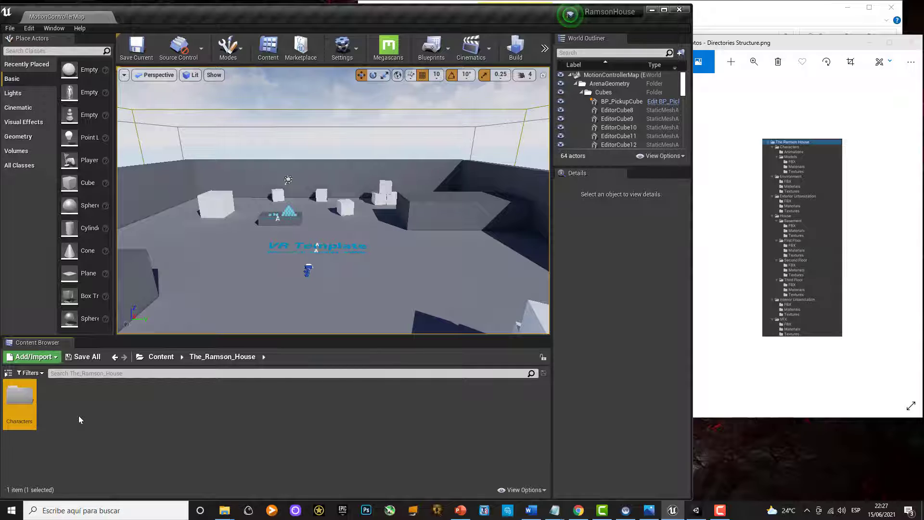
Create an Environment subfolder in the The_Ramson_House folder
right_click(80, 419)
click(112, 135)
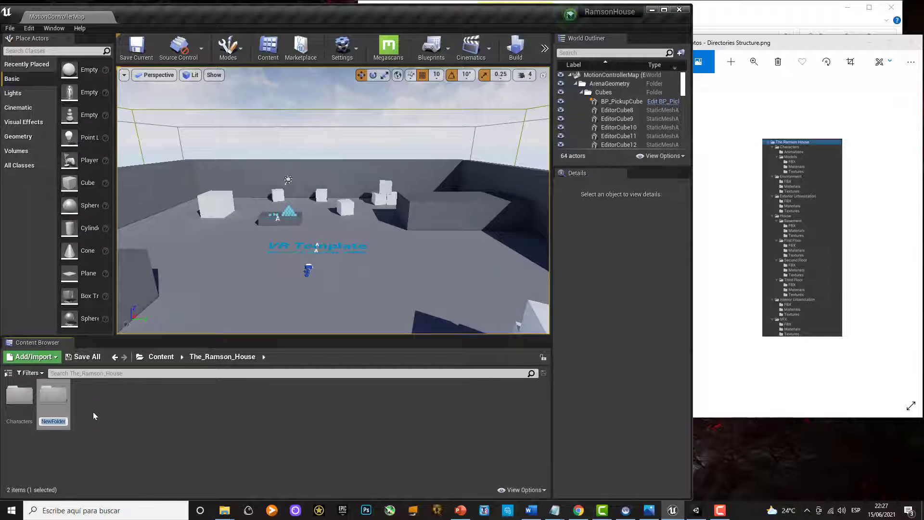
text(Environm)
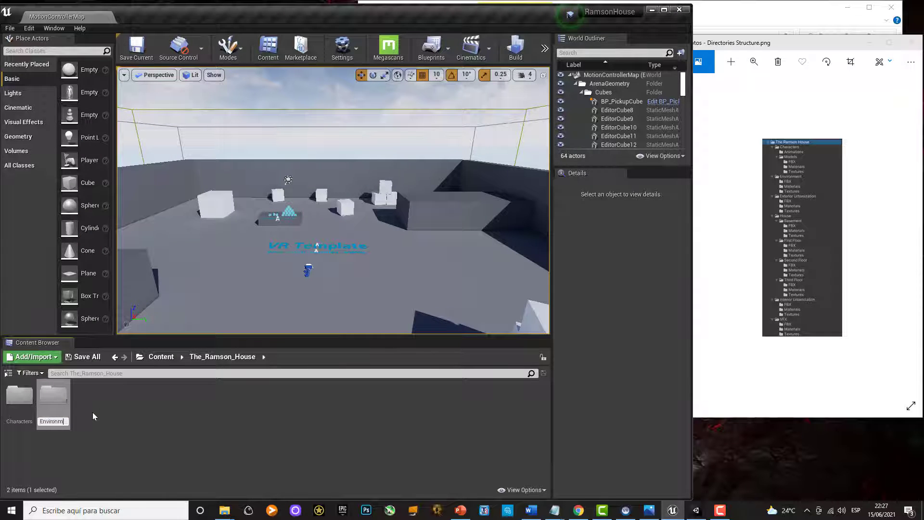
text(ent)
key(Return)
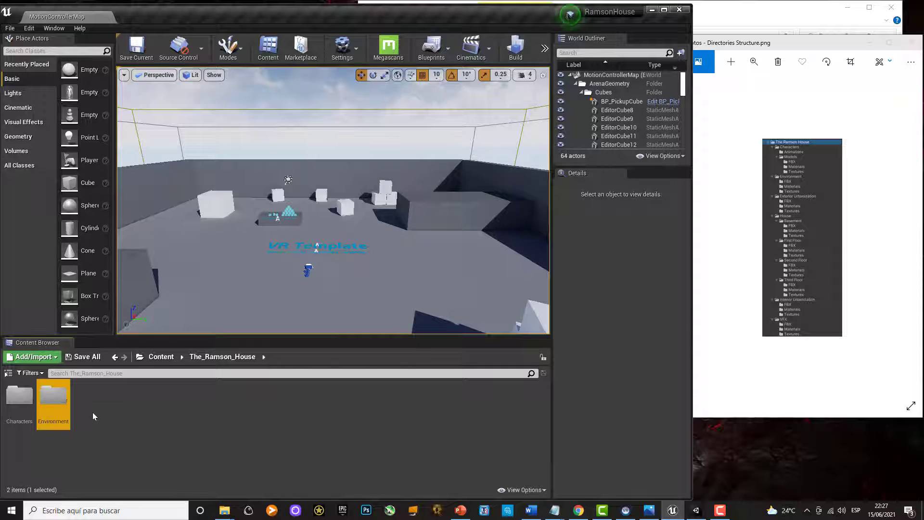
Create an Exterior_Urbanization subfolder in the The_Ramson_House folder, with an underscore between the two words
right_click(95, 409)
click(126, 129)
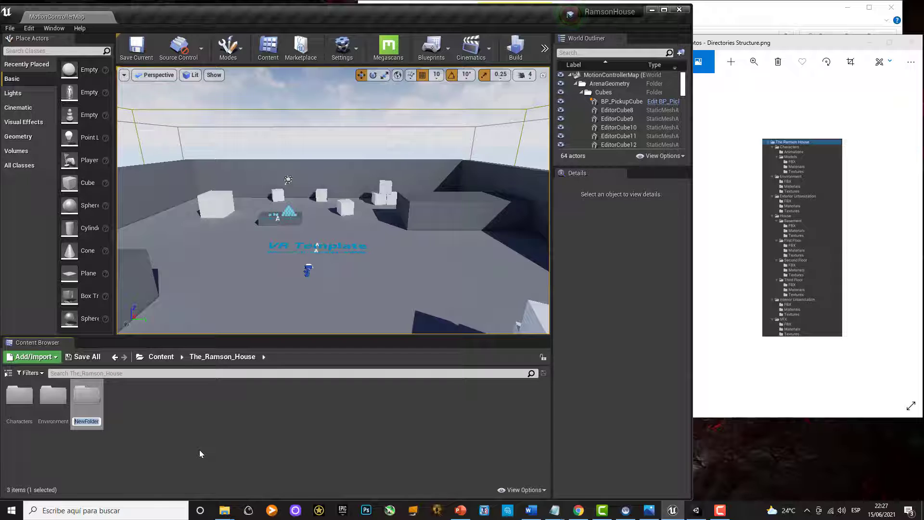
text(Exterior Urbanization)
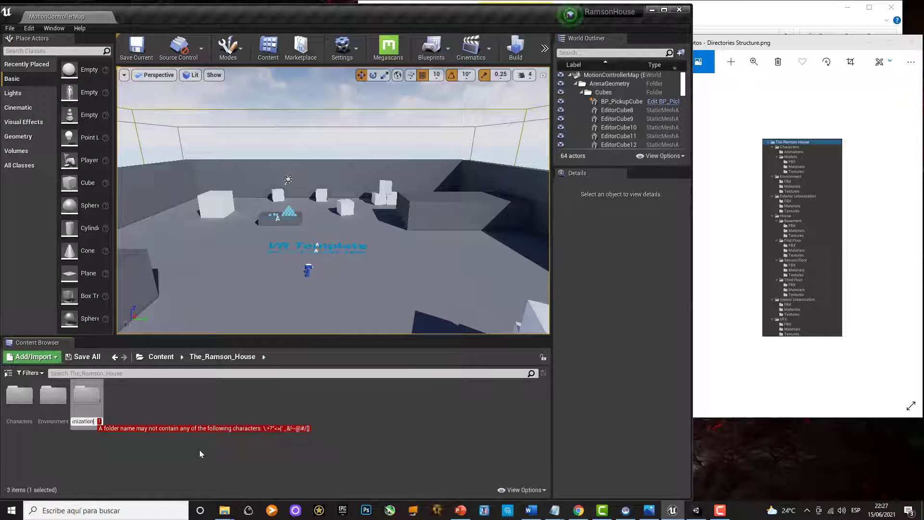
key(ctrl+Left)
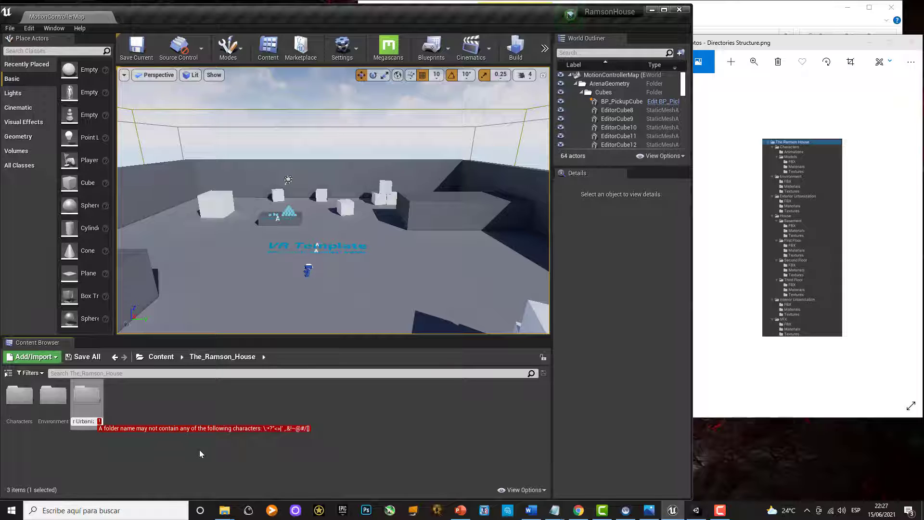
key(BackSpace)
text(_)
key(Return)
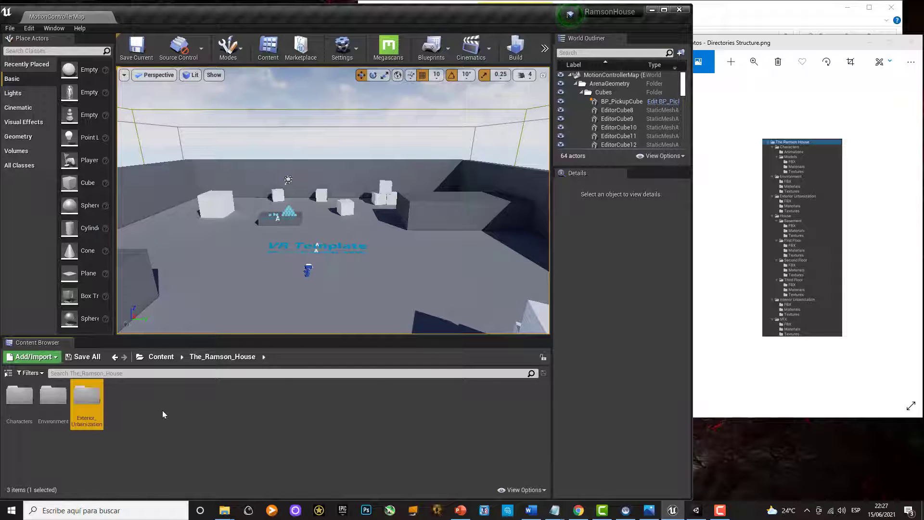
Create a House subfolder in the The_Ramson_House folder
right_click(160, 407)
click(196, 124)
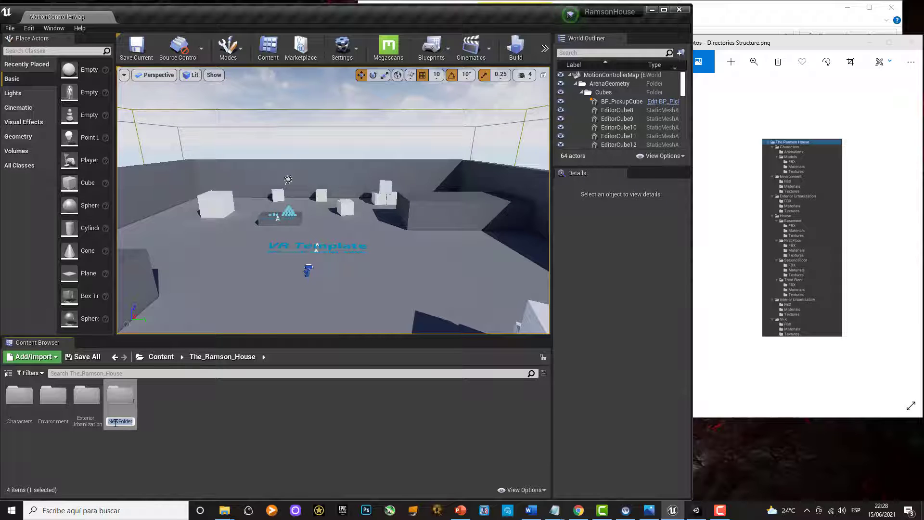
key(Return)
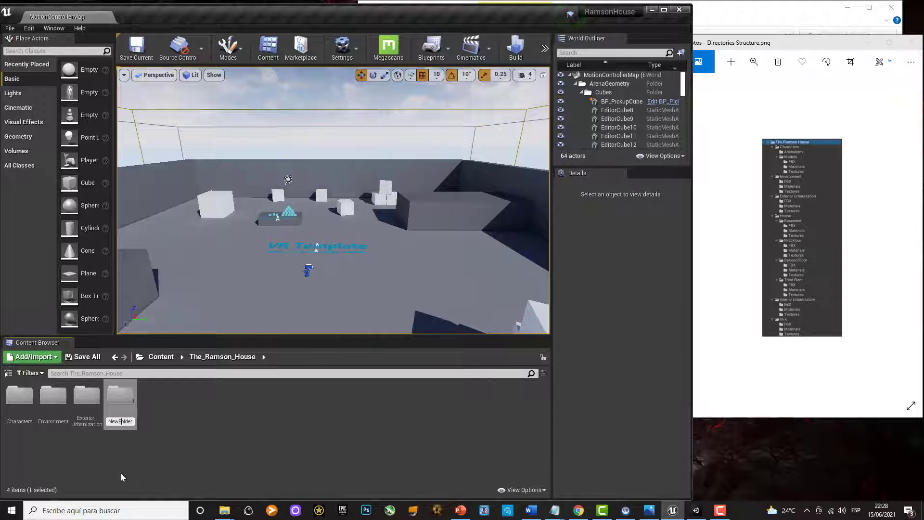
text(House)
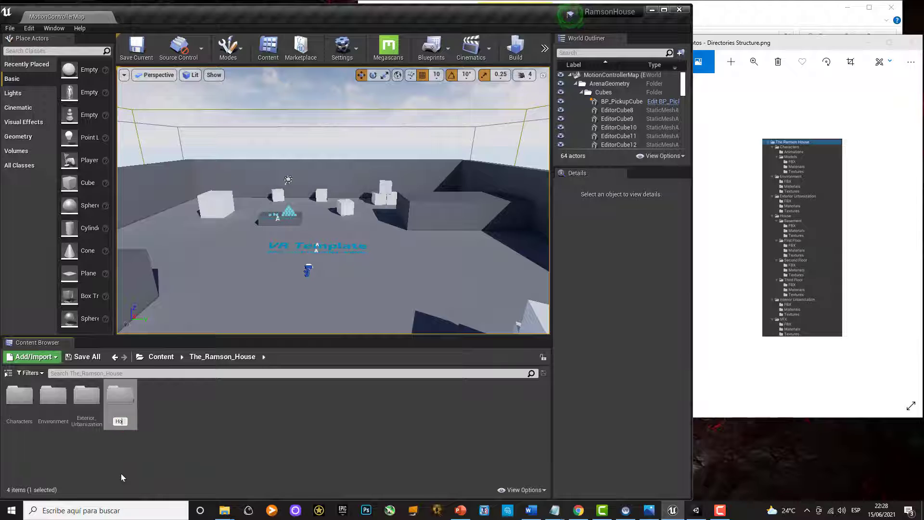
key(Return)
Create an Interior_Urbanization subfolder in the The_Ramson_House folder
right_click(166, 405)
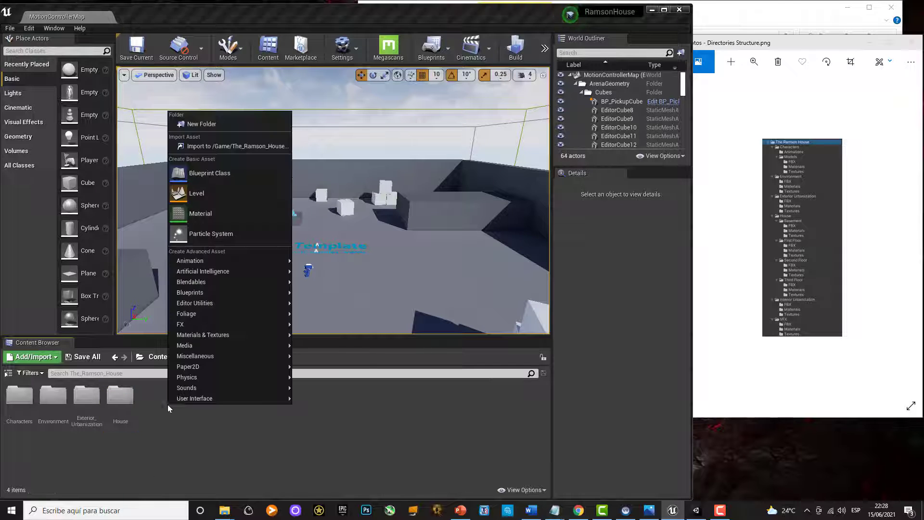
click(207, 124)
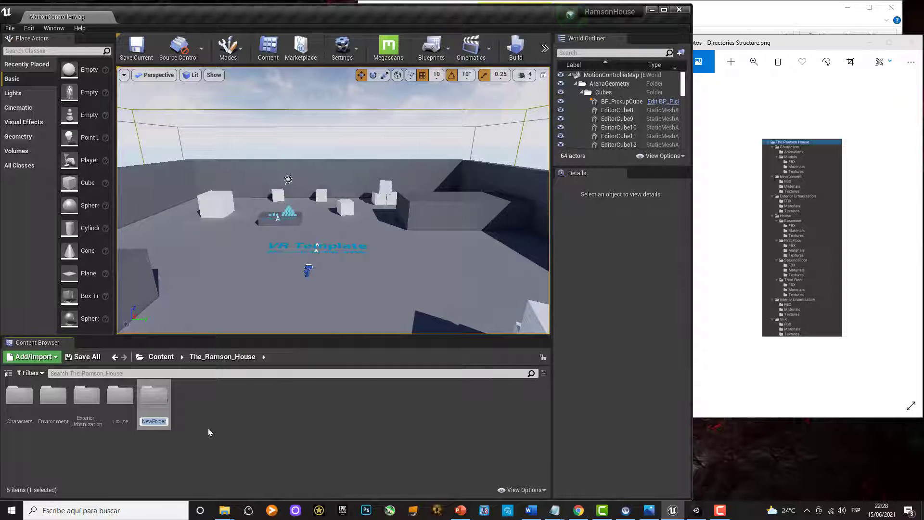
text(Interior)
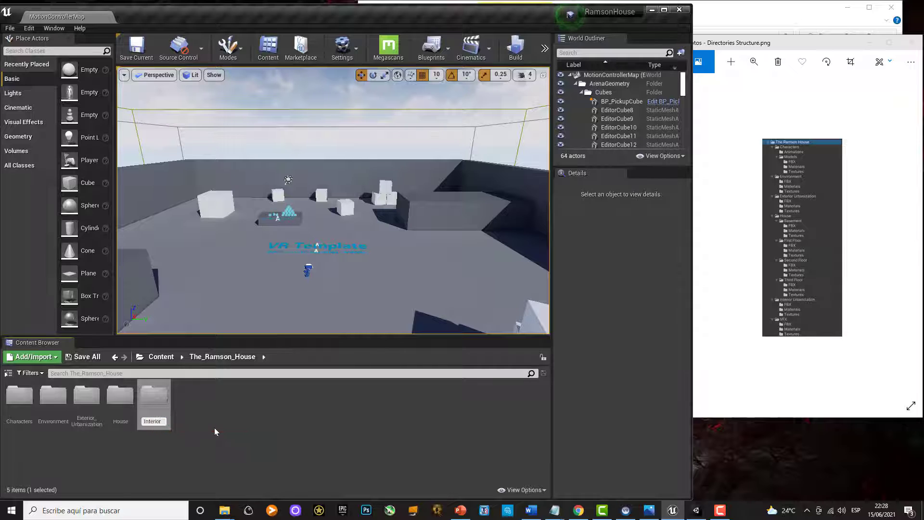
text(_Urbanization)
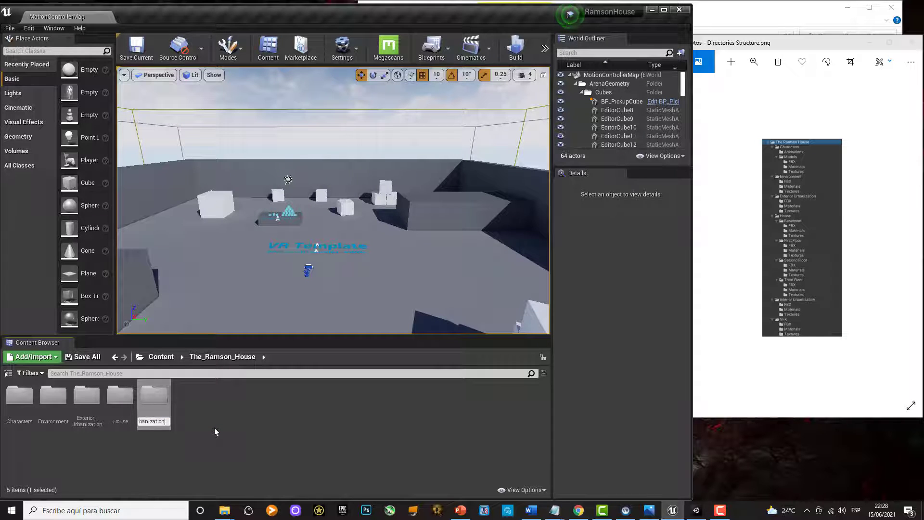
key(Return)
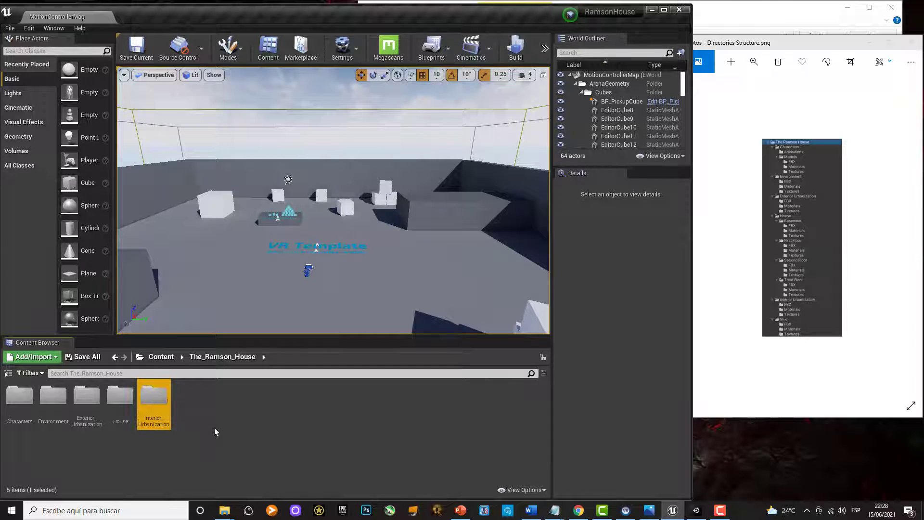
Create a VFX subfolder in the The_Ramson_House folder
right_click(190, 396)
click(235, 109)
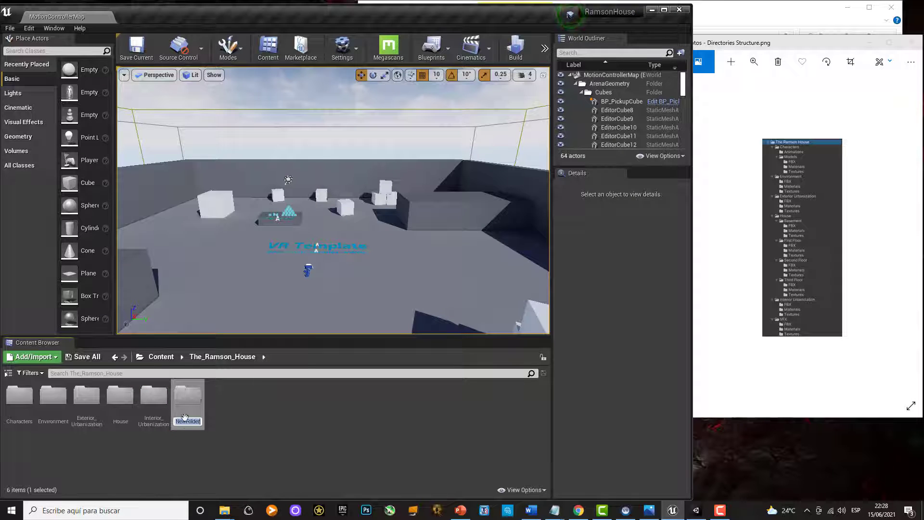
key(BackSpace)
text(VFX)
key(Return)
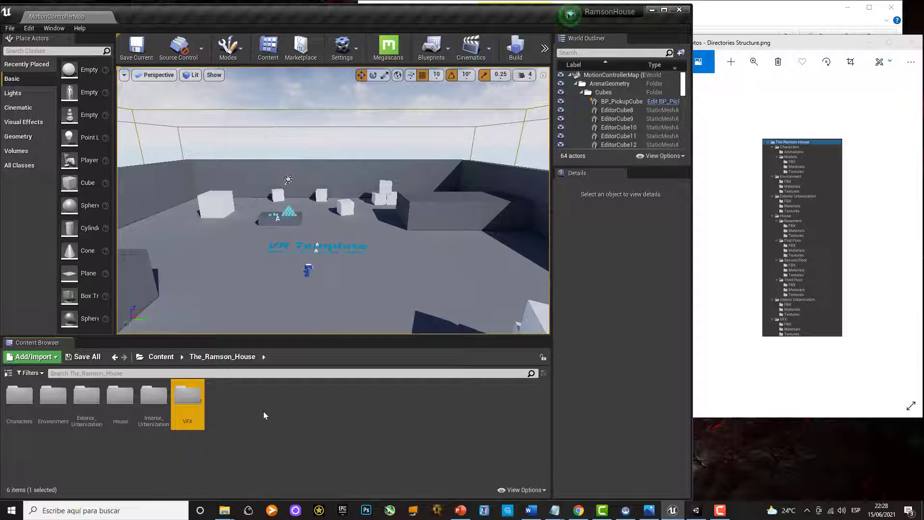
Open the Characters folder and create an Animations subfolder in it
double_click(20, 396)
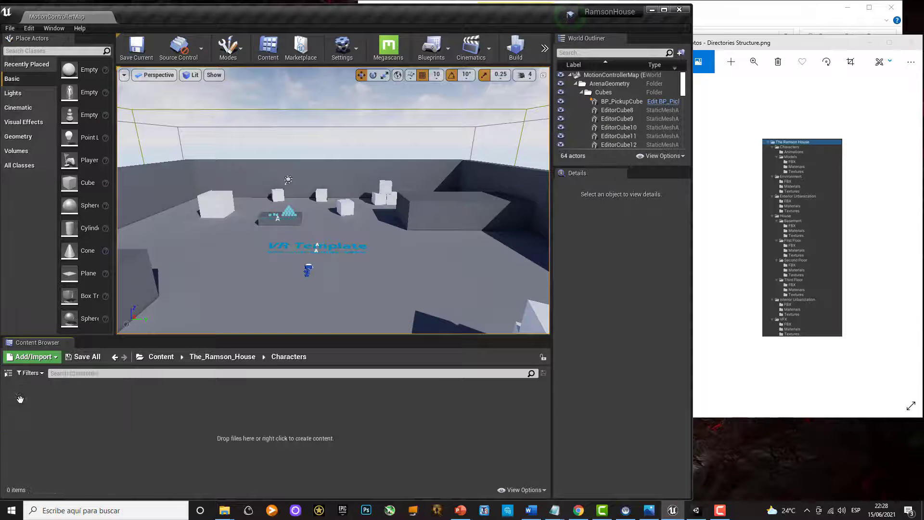
right_click(19, 398)
click(96, 114)
text(A)
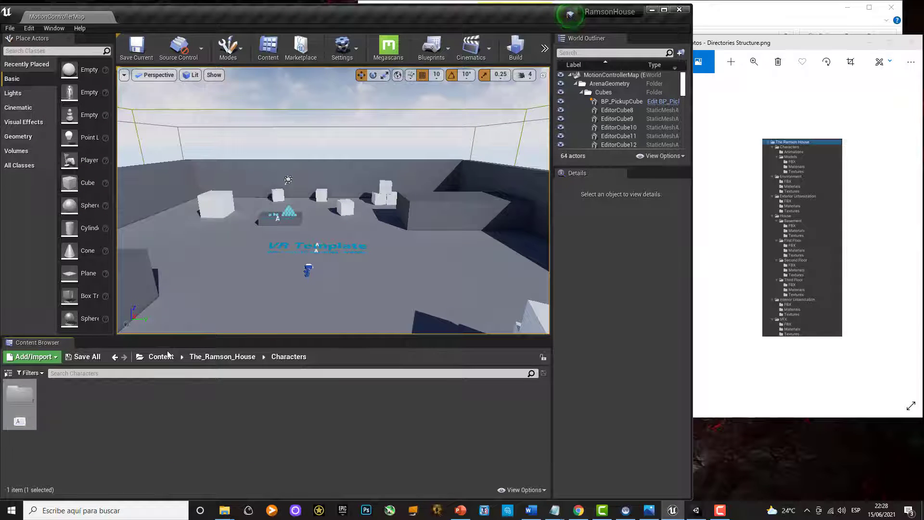
text(nimations)
key(Return)
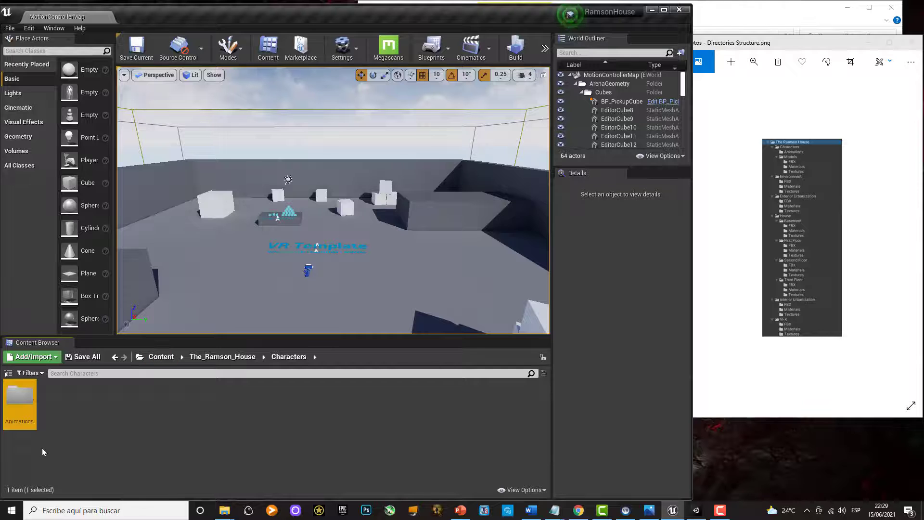
Create a Models subfolder in the Characters folder, beside Animations
right_click(58, 405)
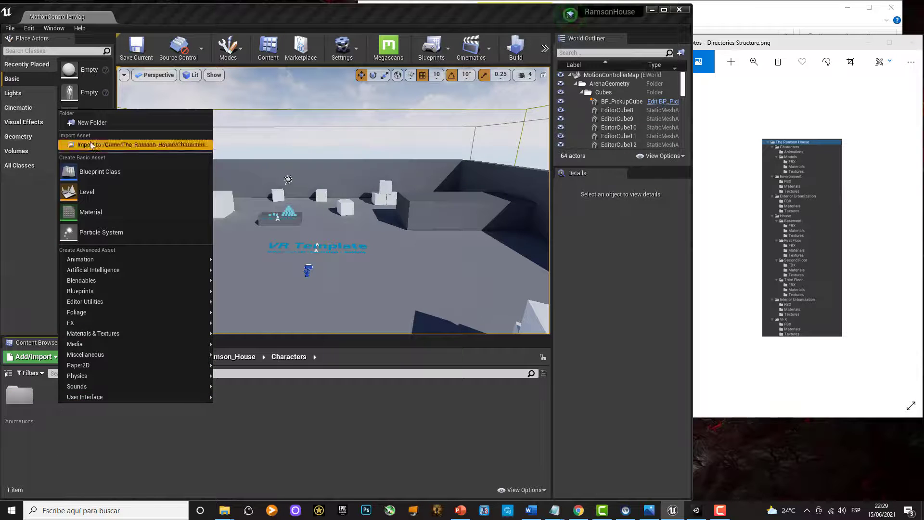
click(89, 121)
text(Models)
key(Return)
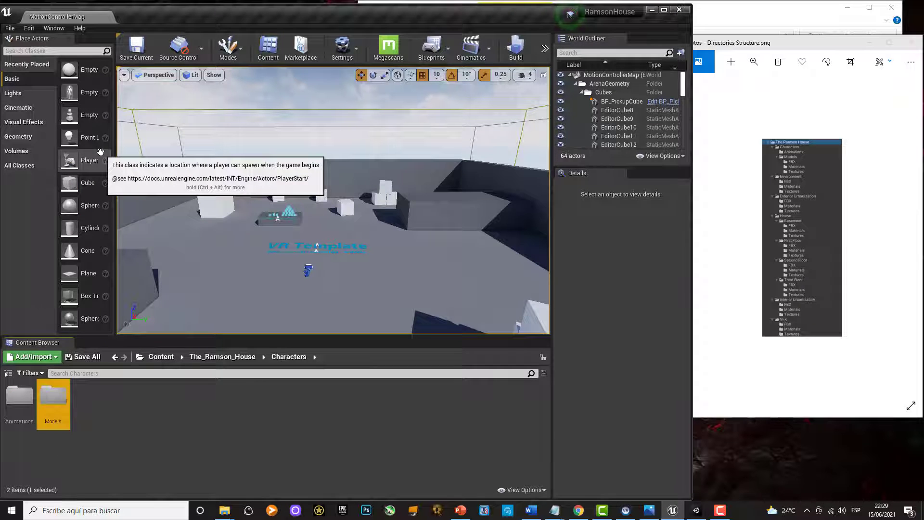
Open the Models folder under Characters and create an FBX subfolder in it
double_click(51, 405)
right_click(51, 400)
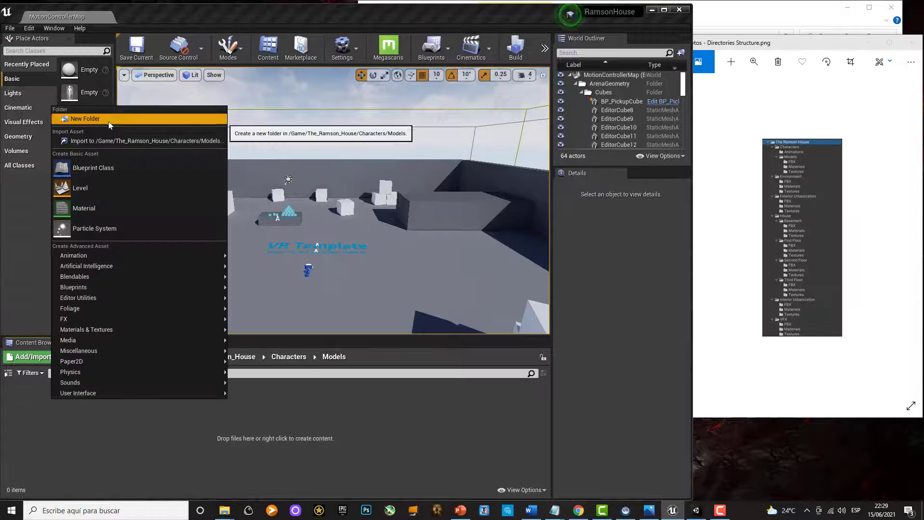
click(89, 120)
text(FBX)
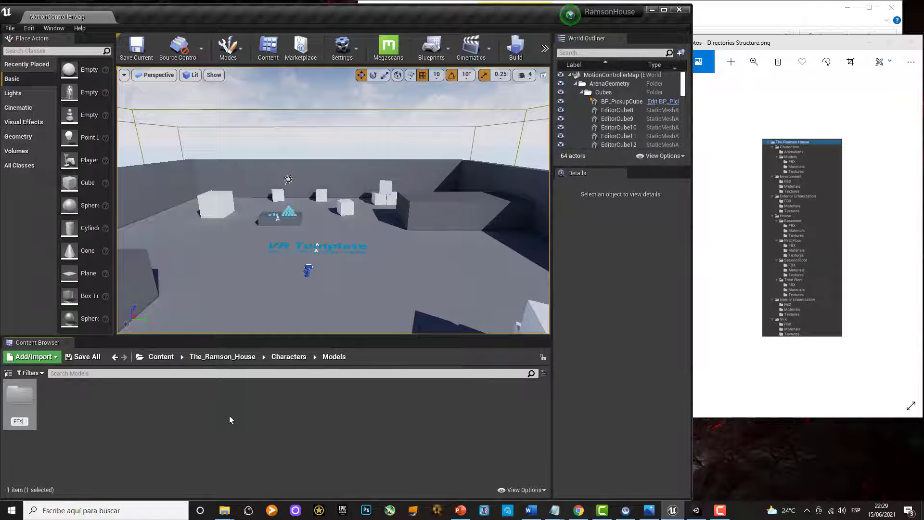
key(Return)
Create Materials and Textures subfolders in the Models folder under Characters
right_click(123, 407)
click(122, 113)
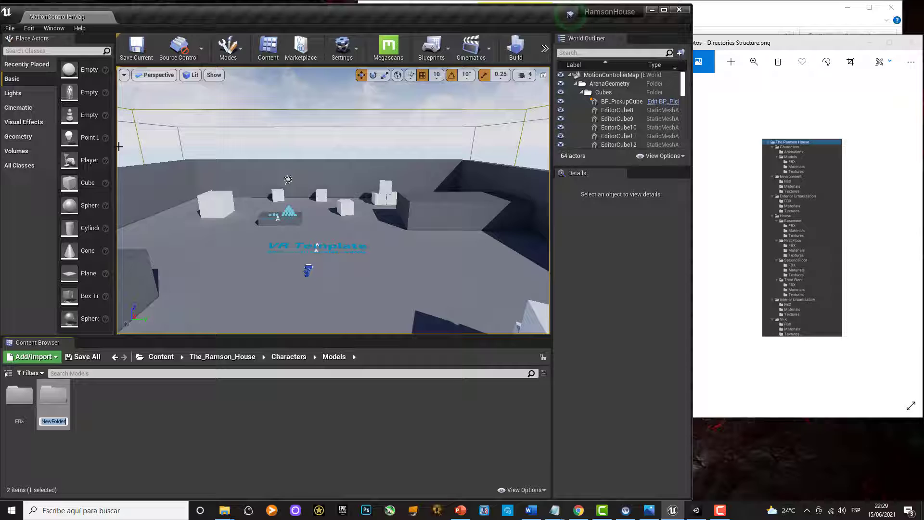
text(Materials)
key(Return)
right_click(154, 431)
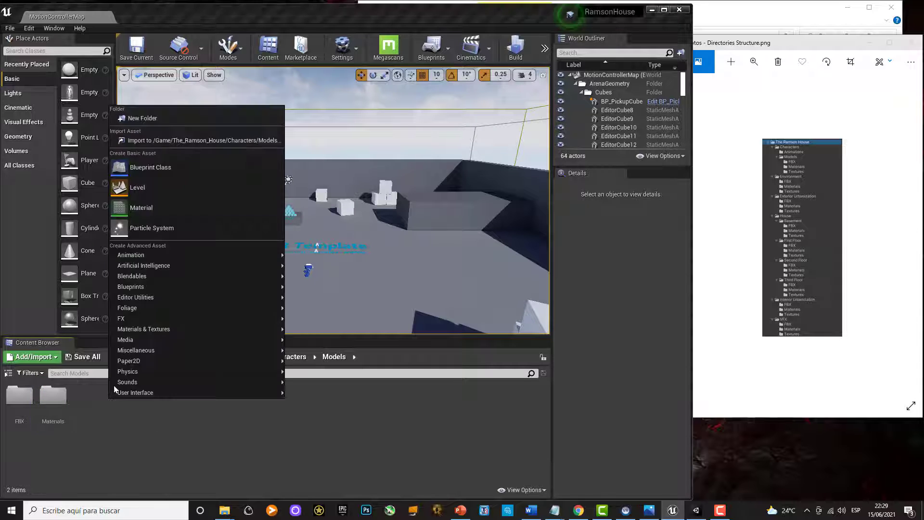
click(146, 123)
text(Textures)
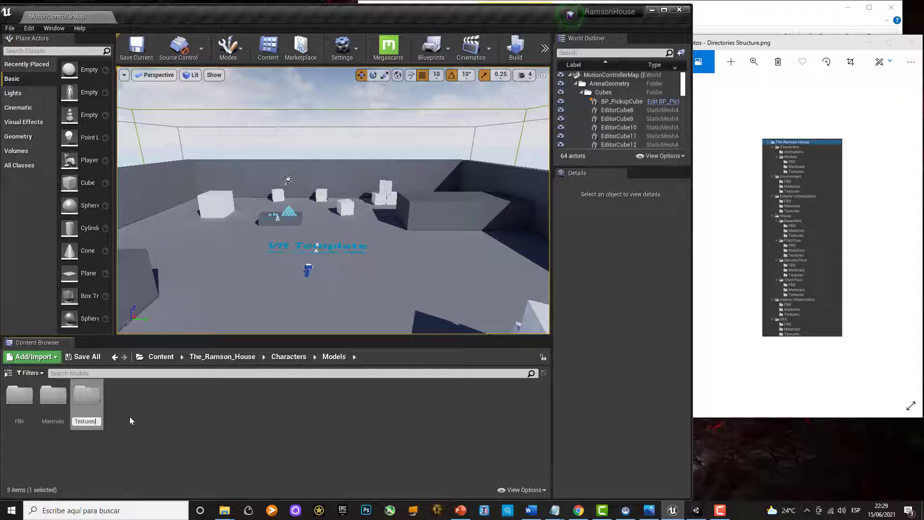
key(Return)
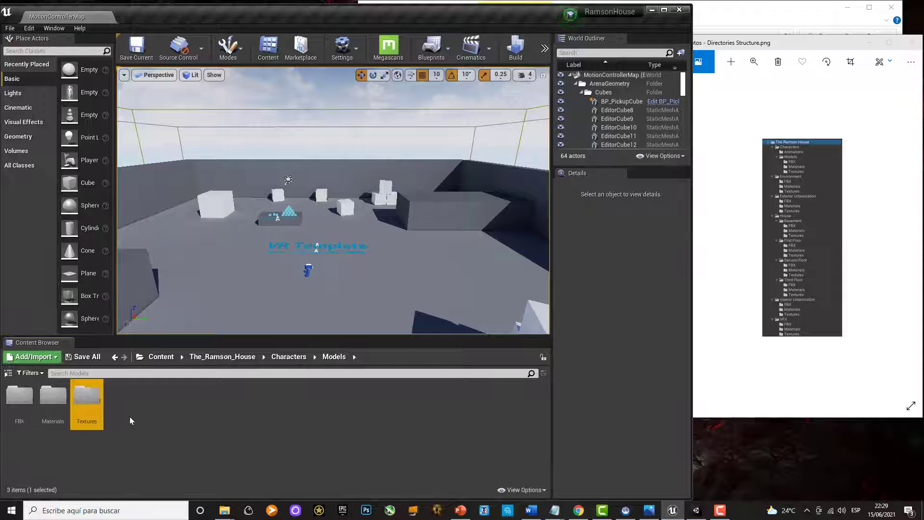
Return to The_Ramson_House, open the Environment folder and create an FBX subfolder in it
click(244, 362)
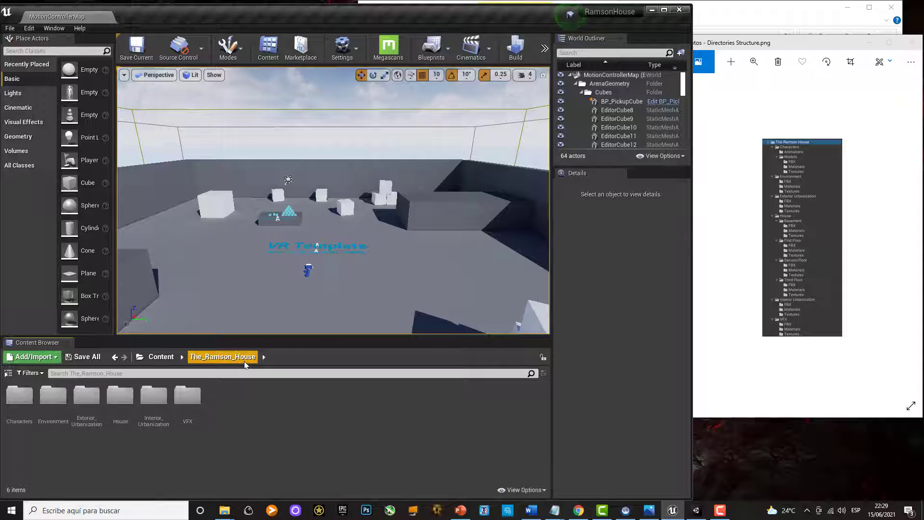
double_click(53, 397)
right_click(62, 404)
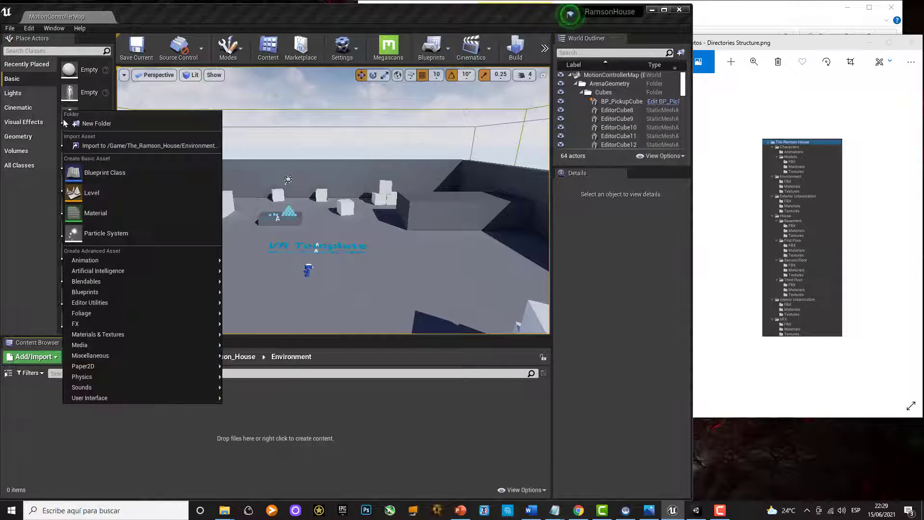
click(100, 124)
text(FBX)
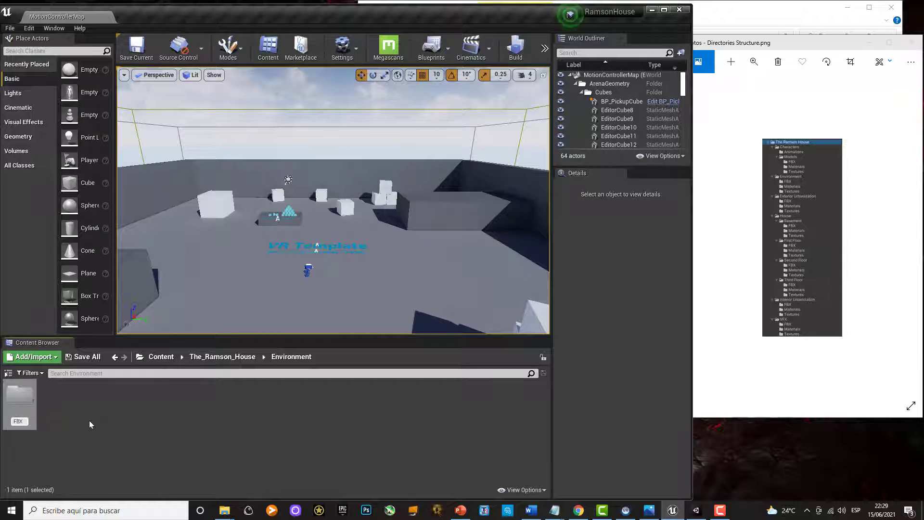
key(Return)
Create Materials and Textures subfolders in the Environment folder
right_click(83, 413)
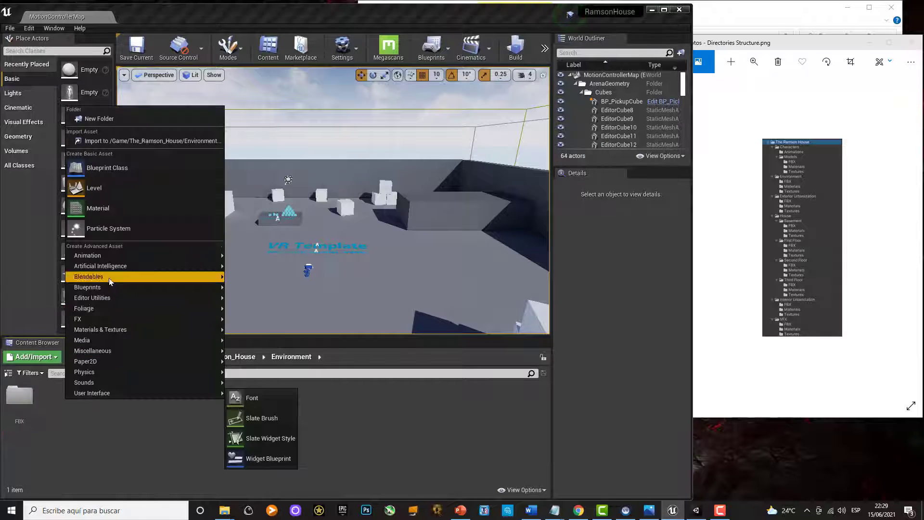
click(114, 120)
text(Materials)
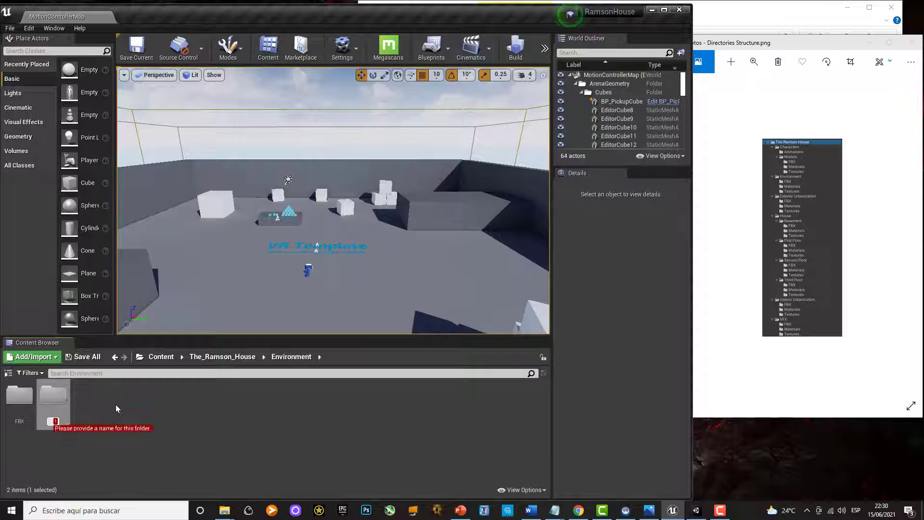
key(Return)
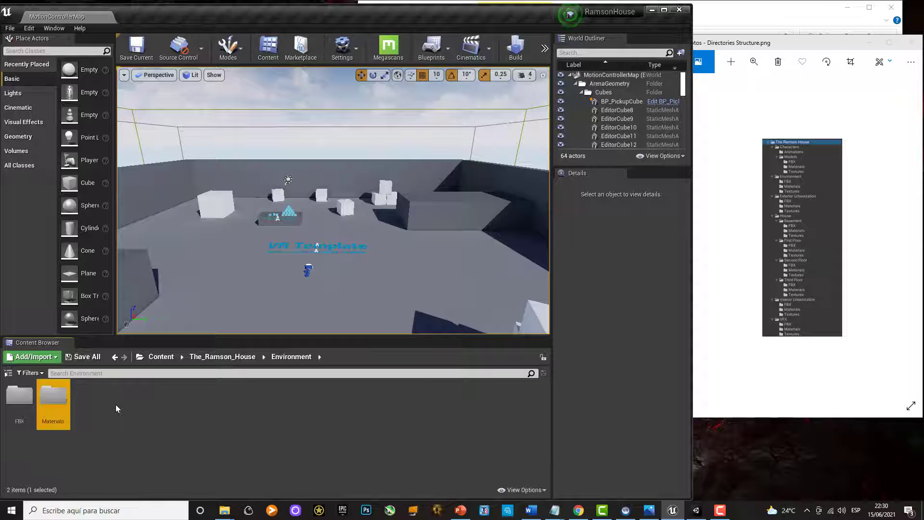
right_click(103, 400)
click(120, 119)
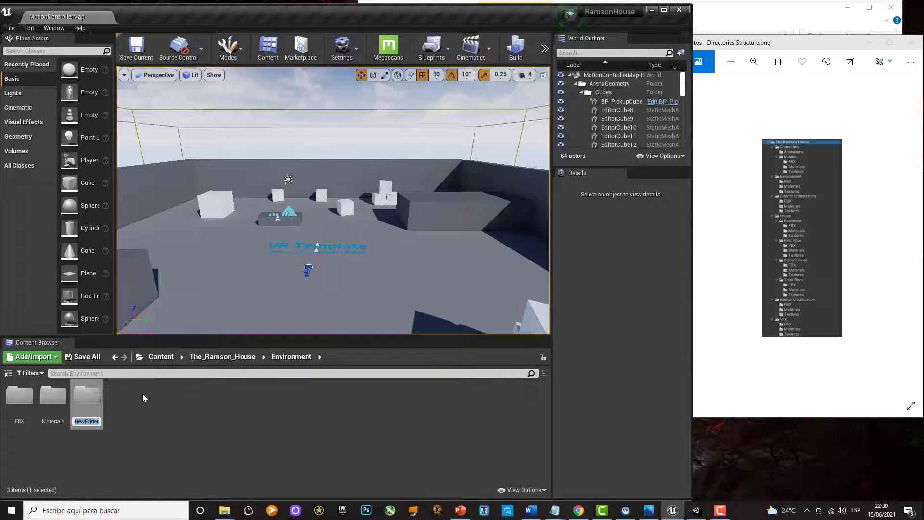
text(Textures)
key(Return)
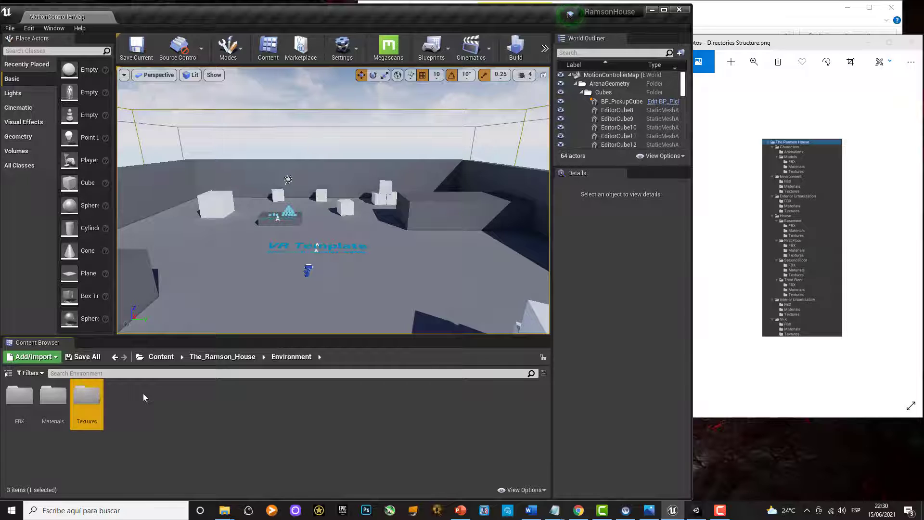
Return to The_Ramson_House, open the House folder and create a Basement subfolder in it
click(240, 360)
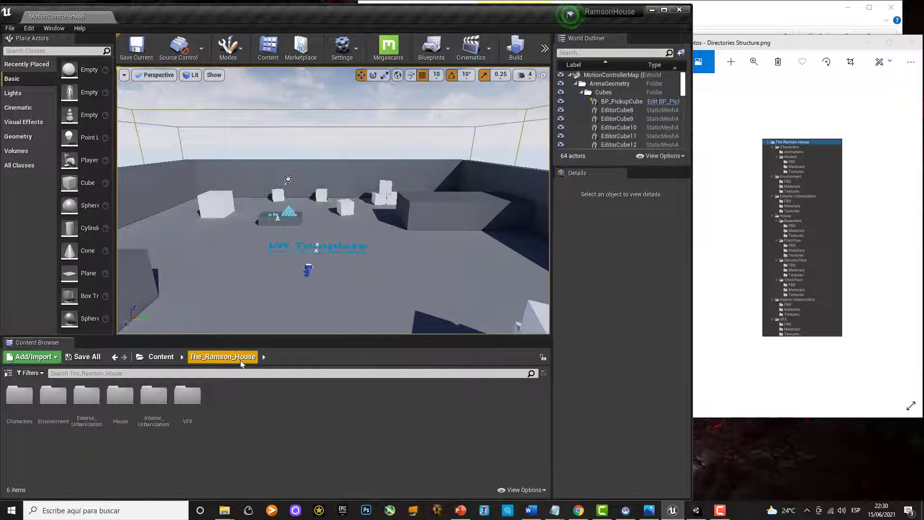
double_click(121, 404)
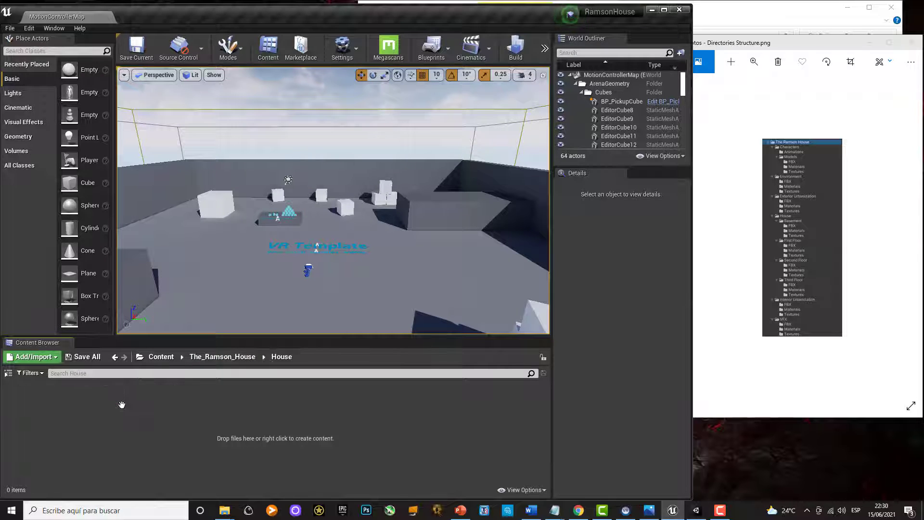
right_click(103, 391)
click(128, 114)
text(Basement)
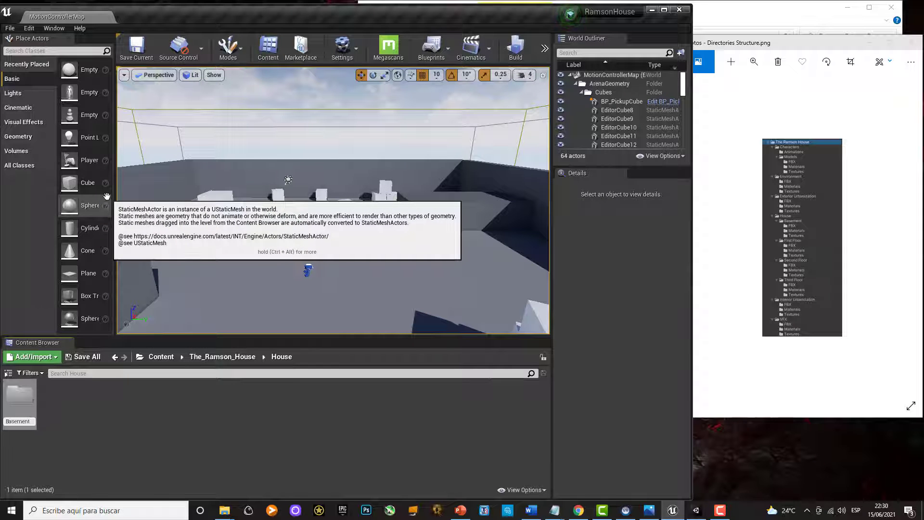
key(Return)
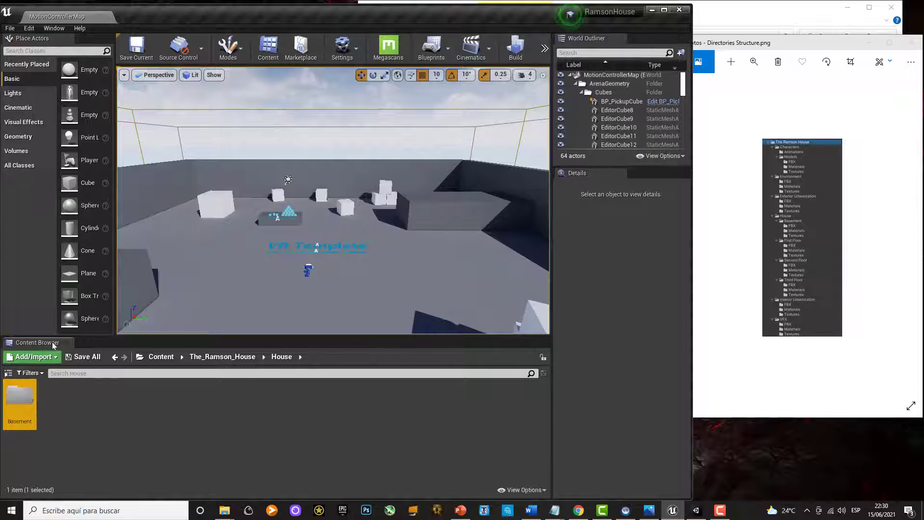
Create a First_Floor subfolder in the House folder, with an underscore between the two words
right_click(71, 393)
click(102, 122)
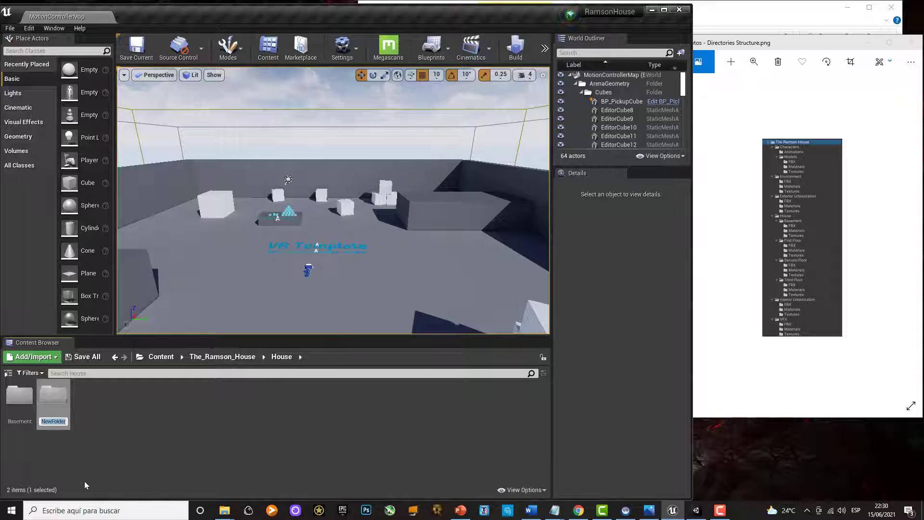
text(First_Floo)
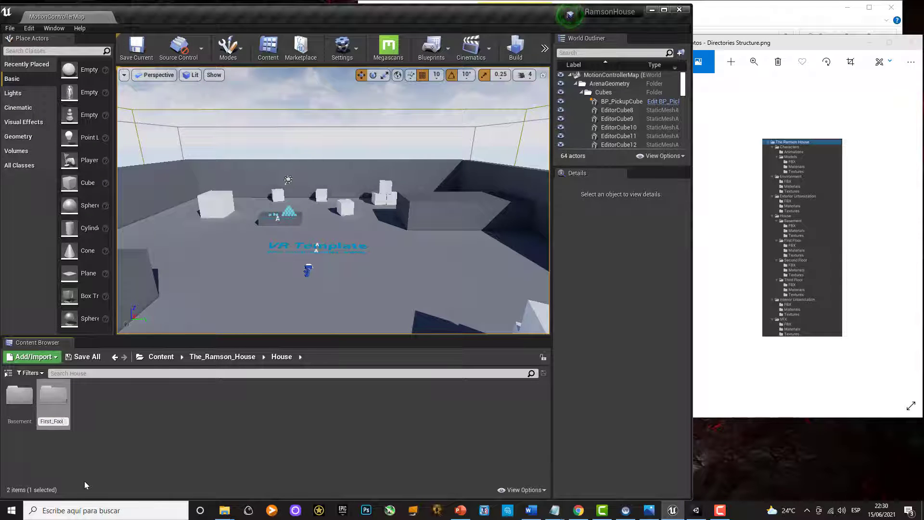
text(r)
key(Return)
Create a Second_Floor subfolder in the House folder, with an underscore between the two words
right_click(88, 405)
click(144, 116)
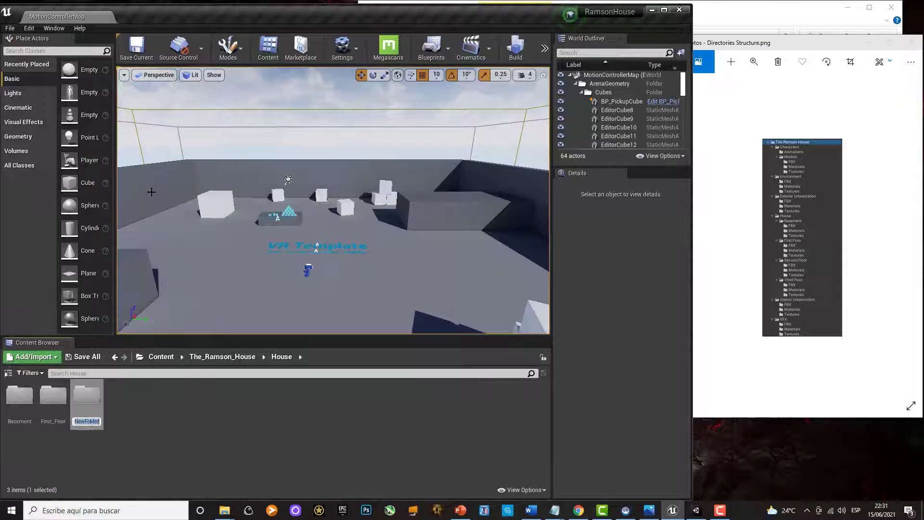
text(Second)
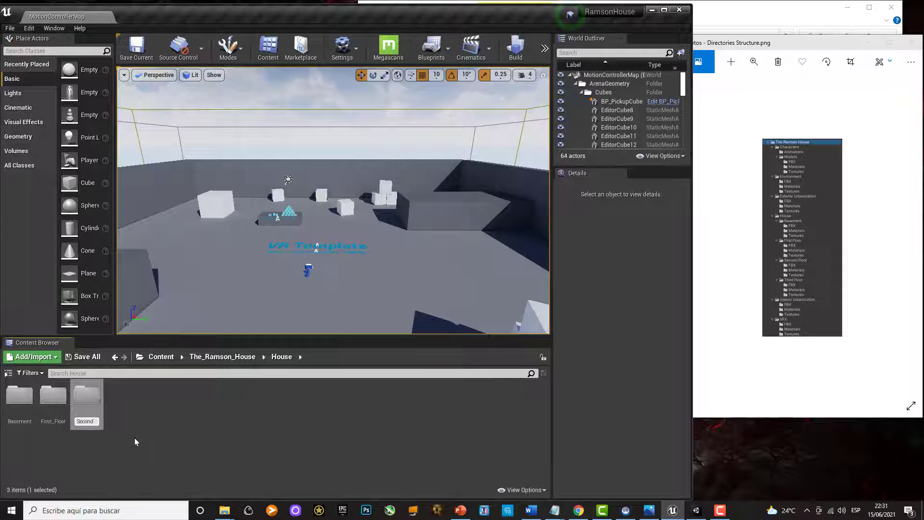
text(_Floor)
key(Return)
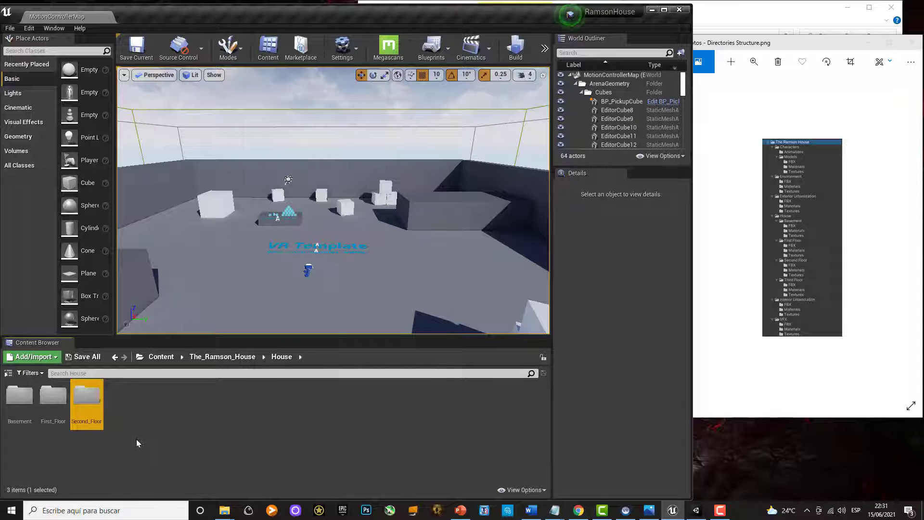
Create a Thrid_Floor subfolder in the House folder, with an underscore between the two words
right_click(125, 407)
click(149, 118)
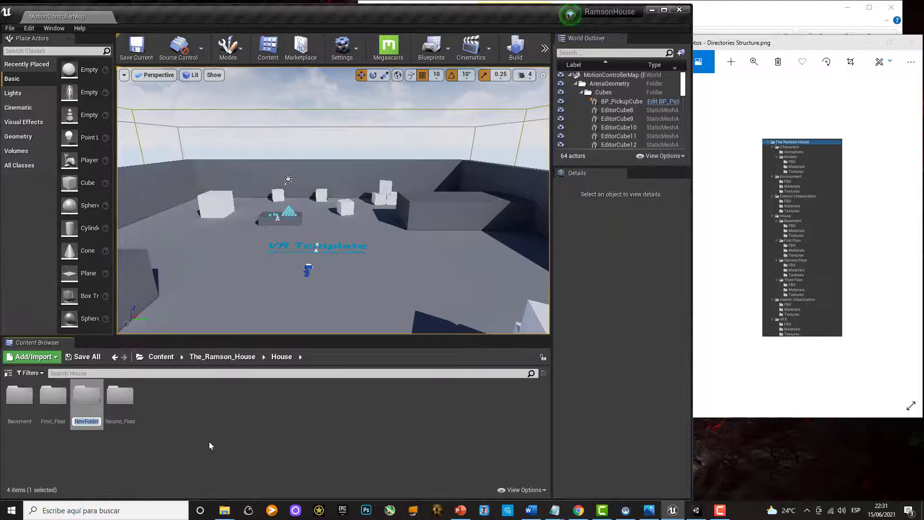
text(Thrid)
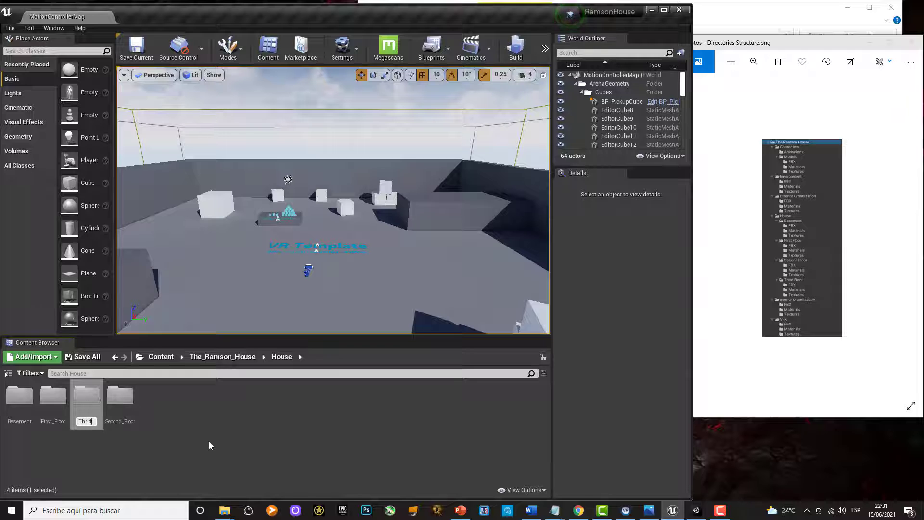
text( Floor)
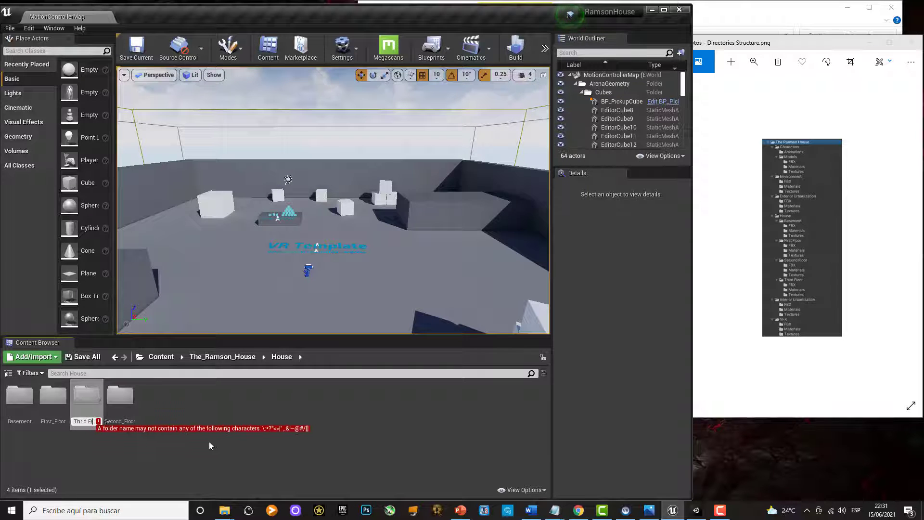
click(89, 422)
key(BackSpace)
text(_)
key(Return)
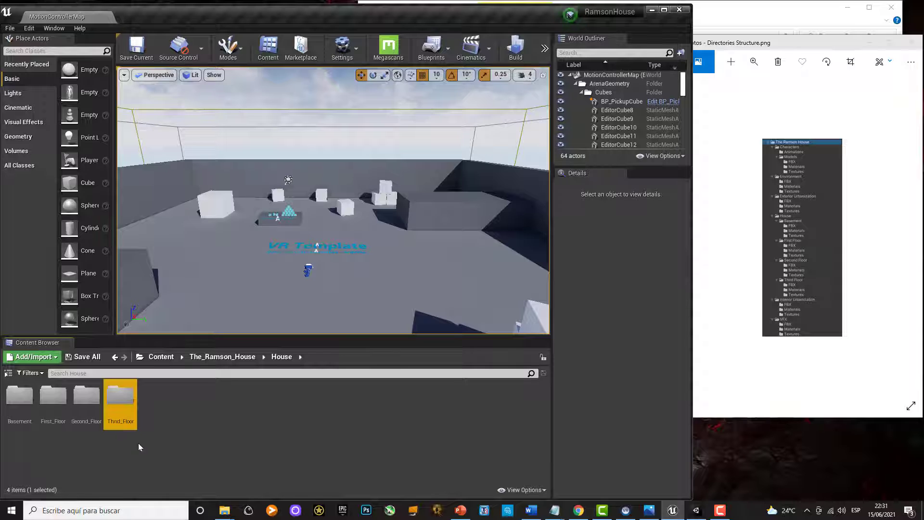
Open the Basement folder and create an FBX subfolder in it
double_click(19, 397)
right_click(58, 407)
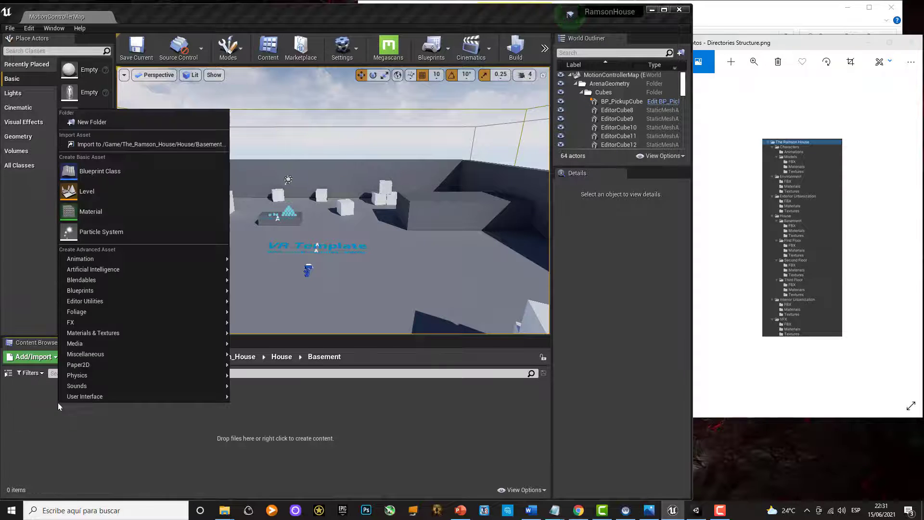
click(92, 122)
text(FBX)
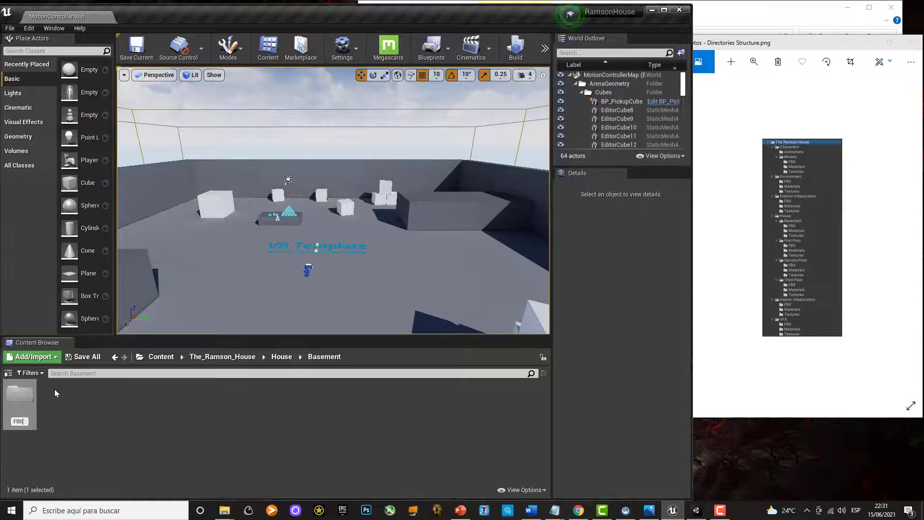
key(Return)
Create Materials and Textures subfolders in the Basement folder
right_click(56, 396)
click(103, 115)
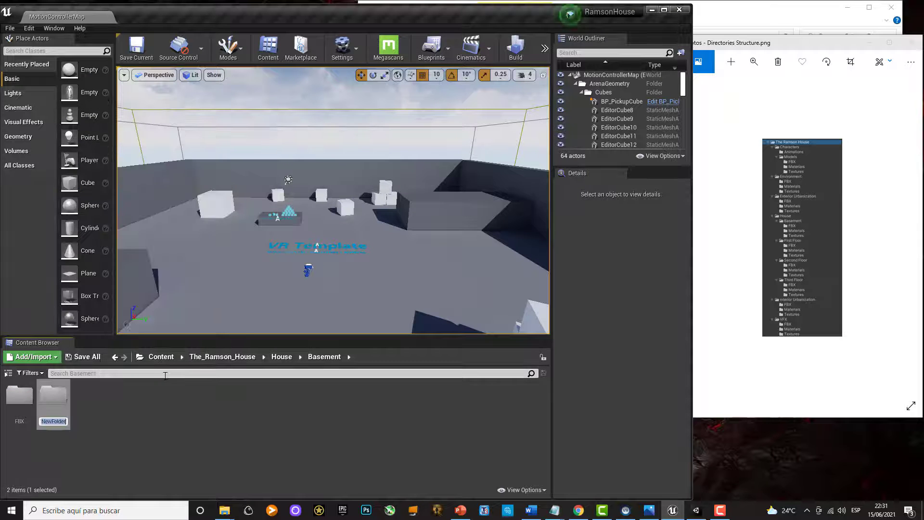
text(Materials)
key(Return)
right_click(120, 400)
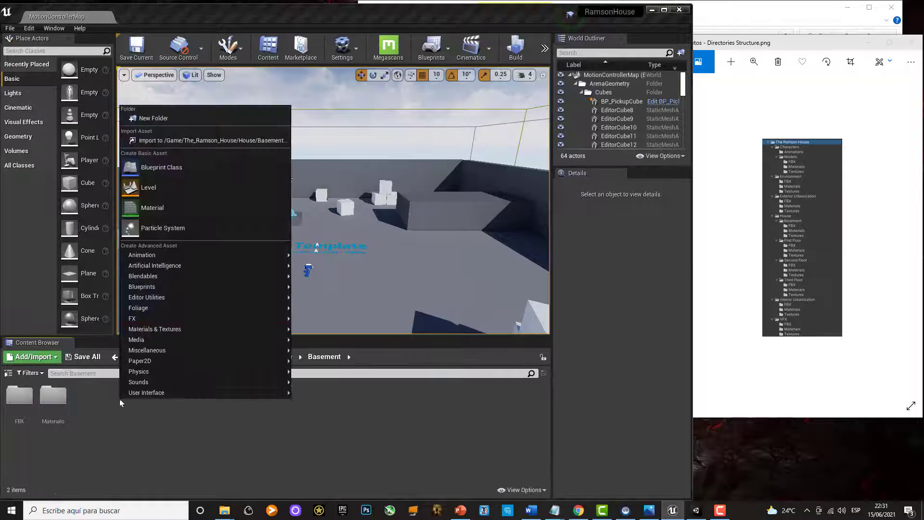
click(154, 118)
text(Textu)
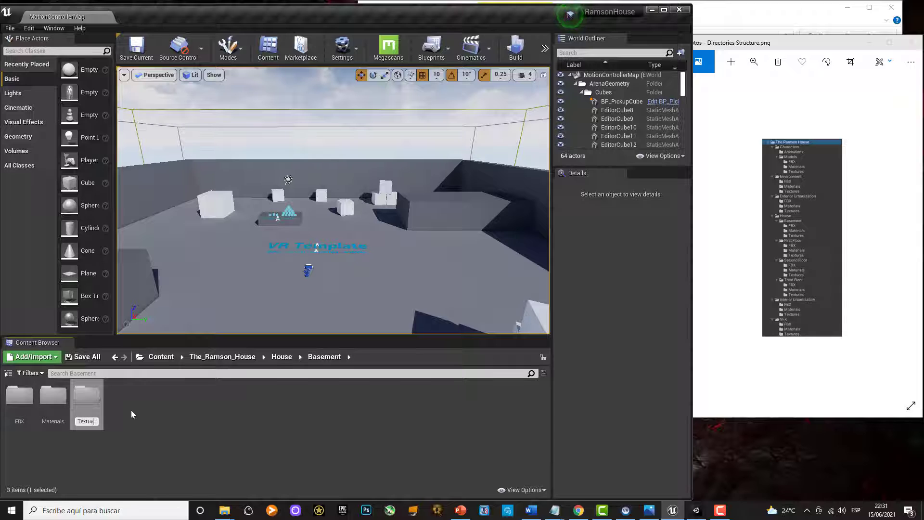
text(res)
key(Return)
Return to the House folder, open First_Floor and create an FBX subfolder in it
key(alt+Left)
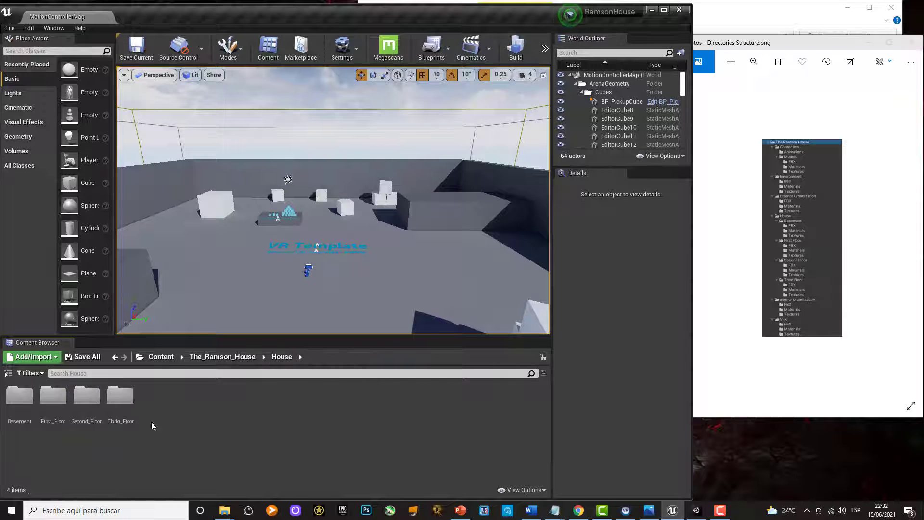
double_click(53, 396)
right_click(70, 397)
click(103, 118)
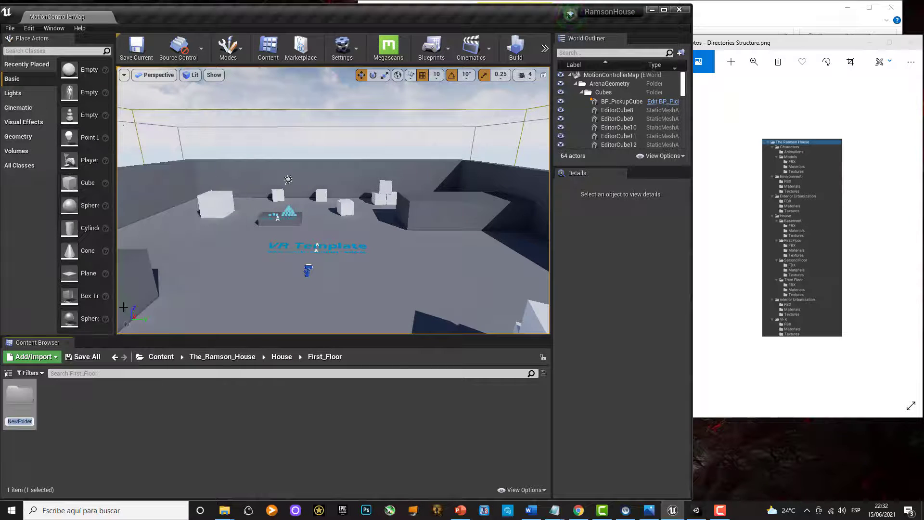
text(FBX)
key(Return)
Create Materials and Textures subfolders in the First_Floor folder
click(74, 403)
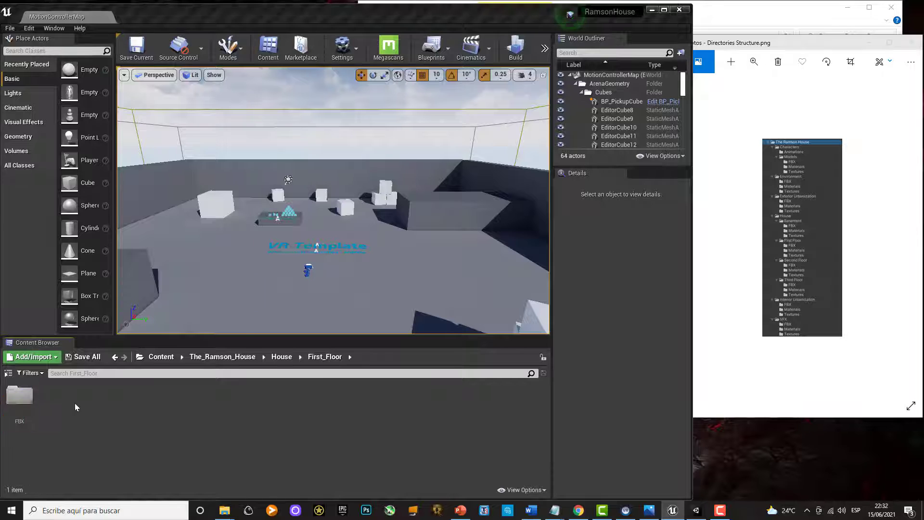
right_click(75, 408)
click(104, 118)
text(Mate)
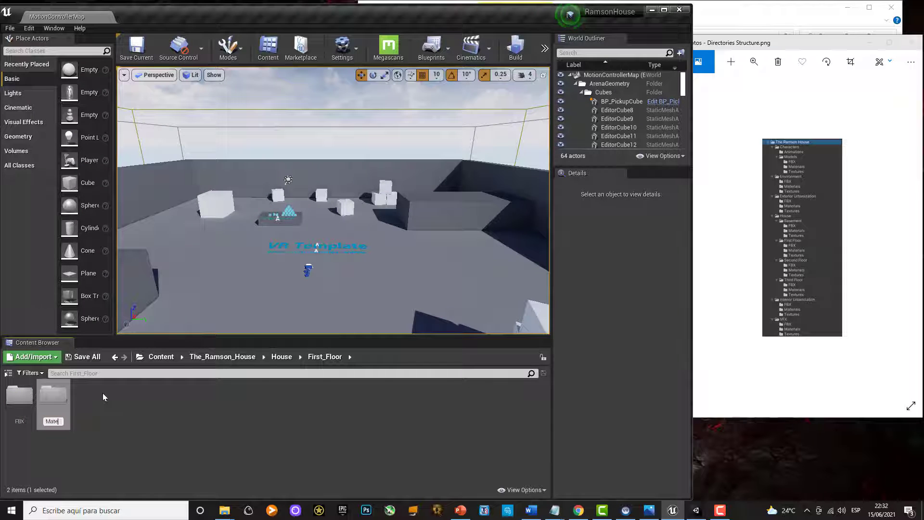
text(rials)
key(Return)
right_click(103, 397)
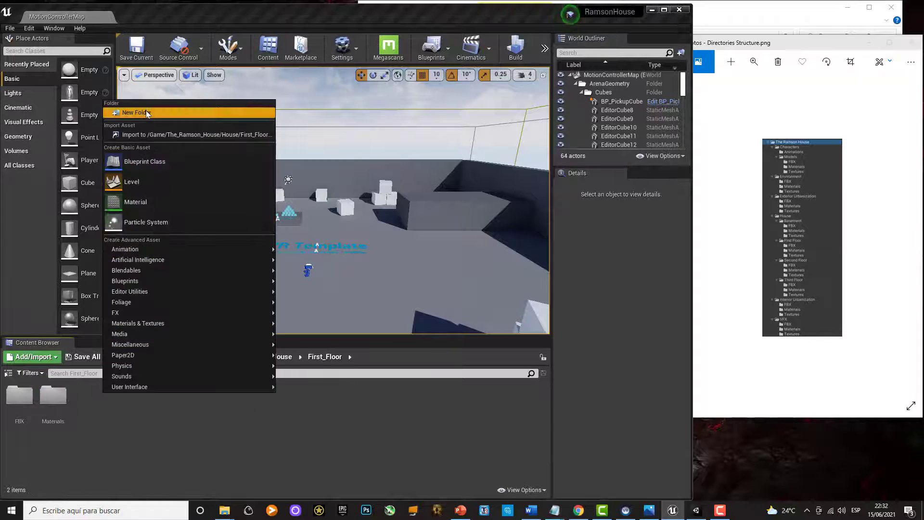
click(147, 113)
text(Textures)
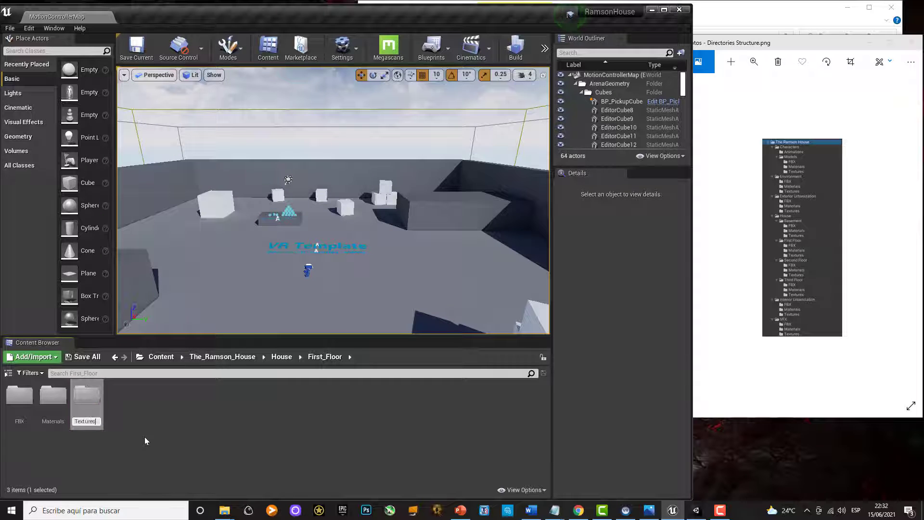
key(Return)
Return to the House folder, open Second_Floor and create an FBX subfolder in it
click(281, 356)
double_click(93, 402)
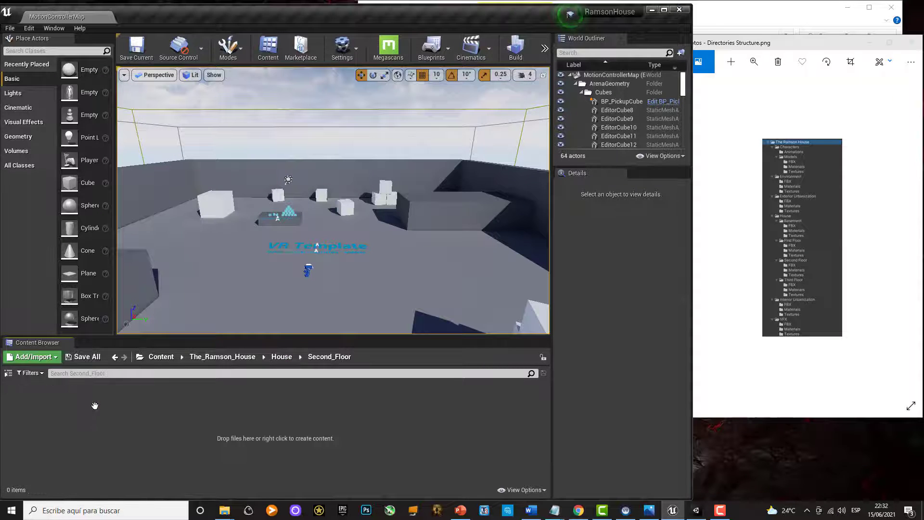
right_click(94, 405)
click(144, 114)
text(FBX)
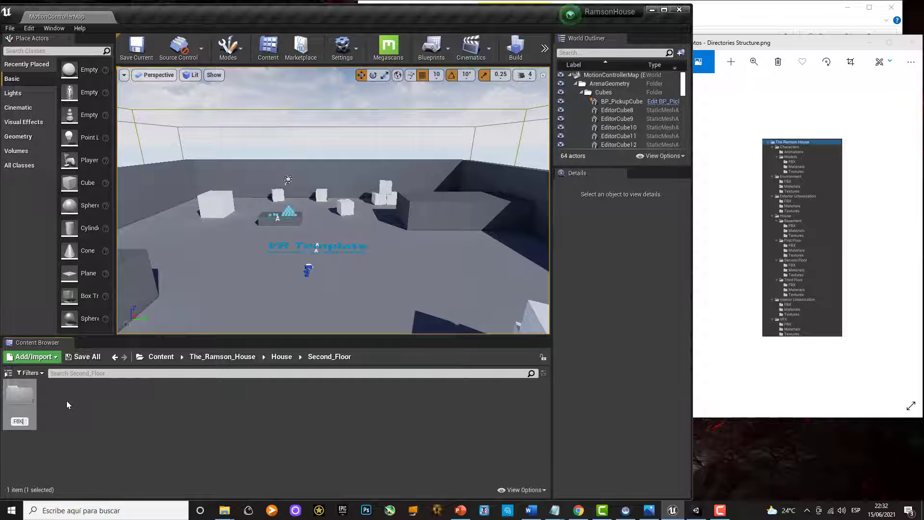
key(Return)
Create Materials and Textures subfolders in the Second_Floor folder
right_click(101, 400)
click(145, 115)
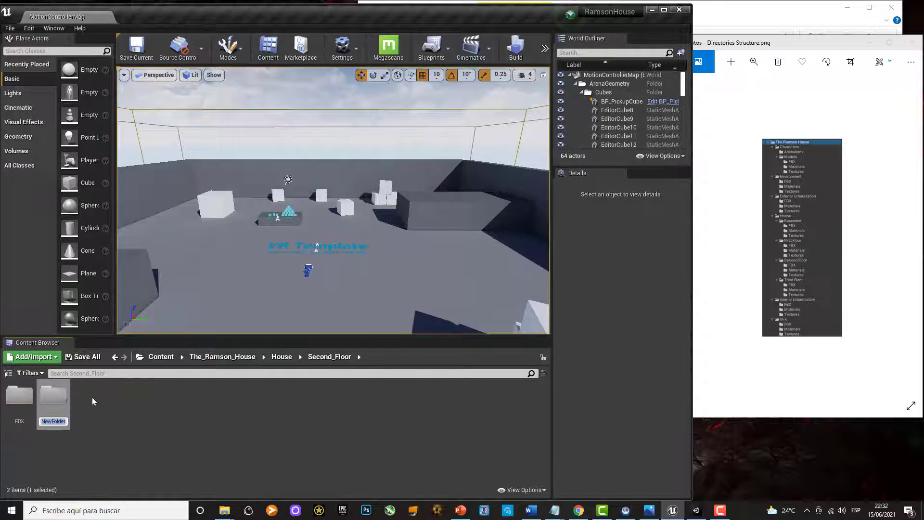
text(Mate)
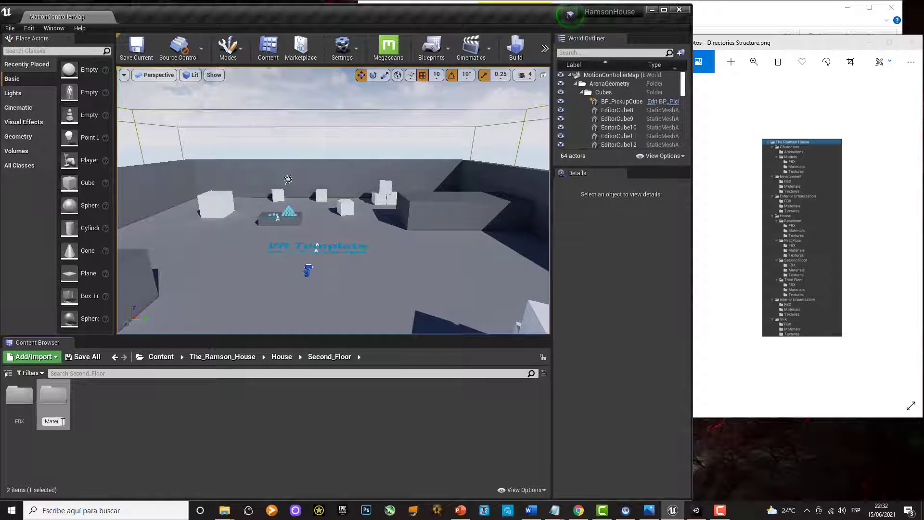
text(rials)
key(Return)
right_click(88, 397)
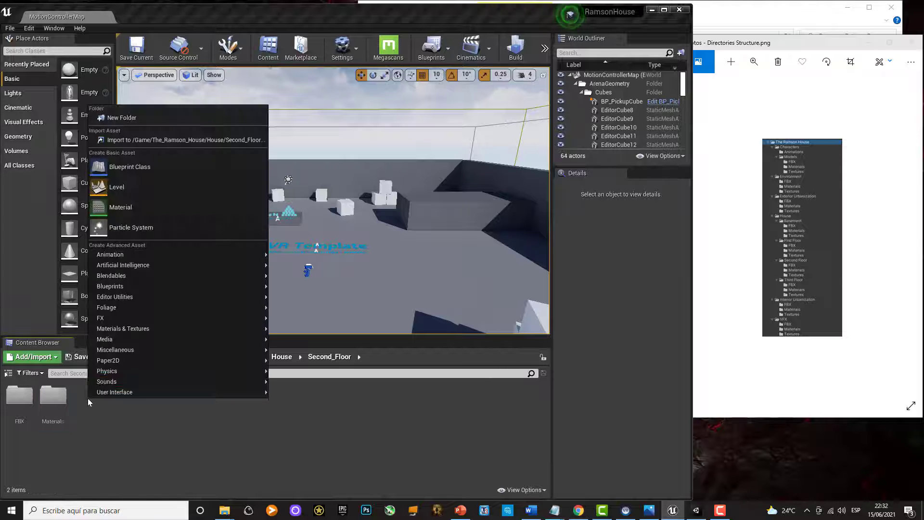
click(120, 114)
text(Textures)
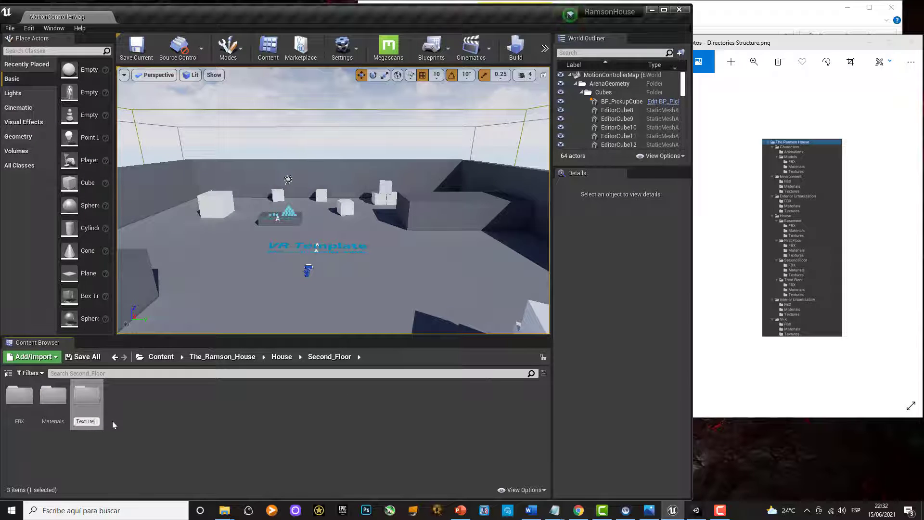
key(Return)
Return to the House folder, open Thrid_Floor and create an FBX subfolder in it
click(282, 357)
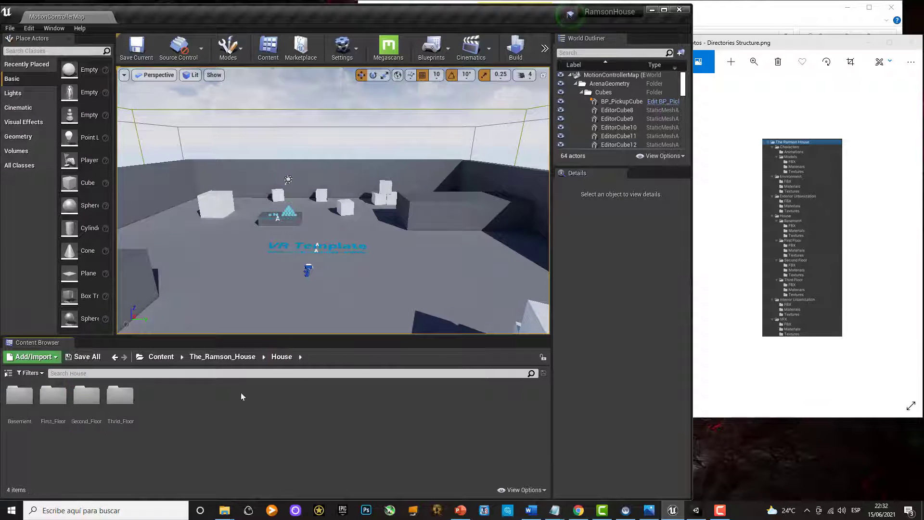
double_click(126, 401)
right_click(90, 399)
click(120, 115)
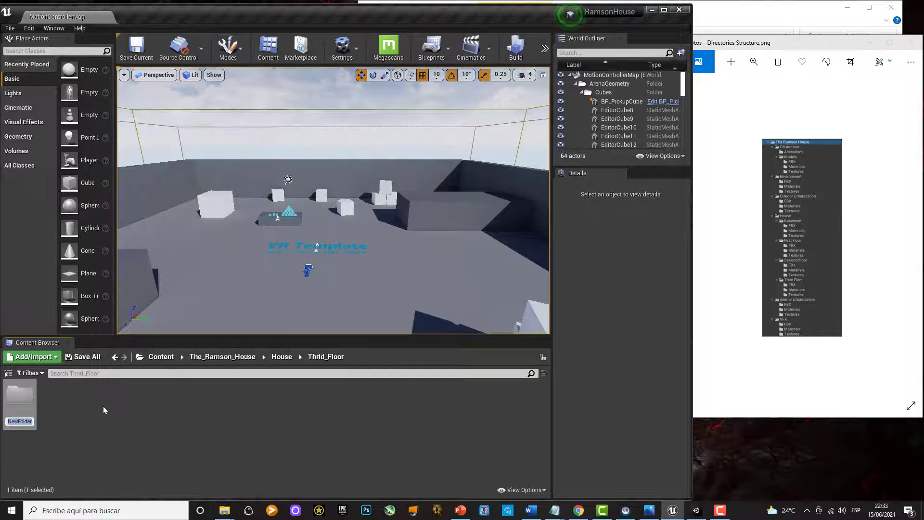
text(FBX)
key(Return)
Create Materials and Textures subfolders in the Thrid_Floor folder
right_click(99, 409)
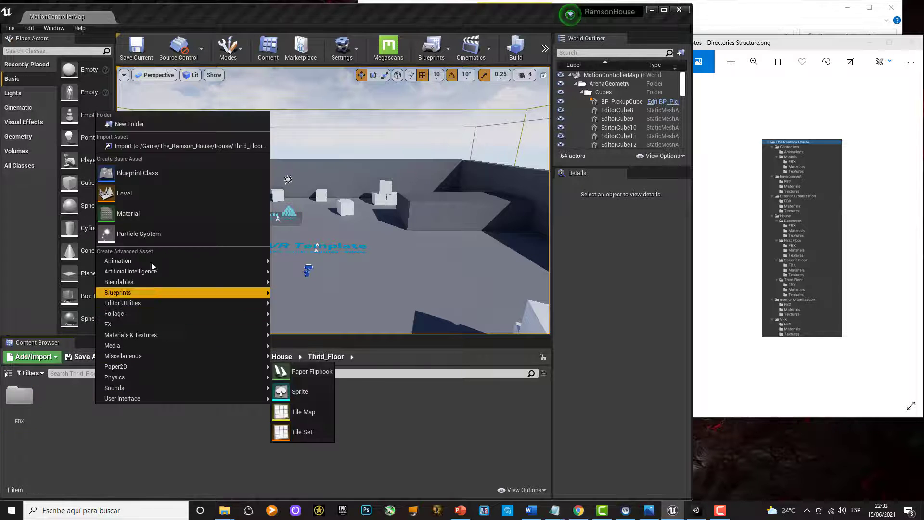
click(125, 123)
text(Mater)
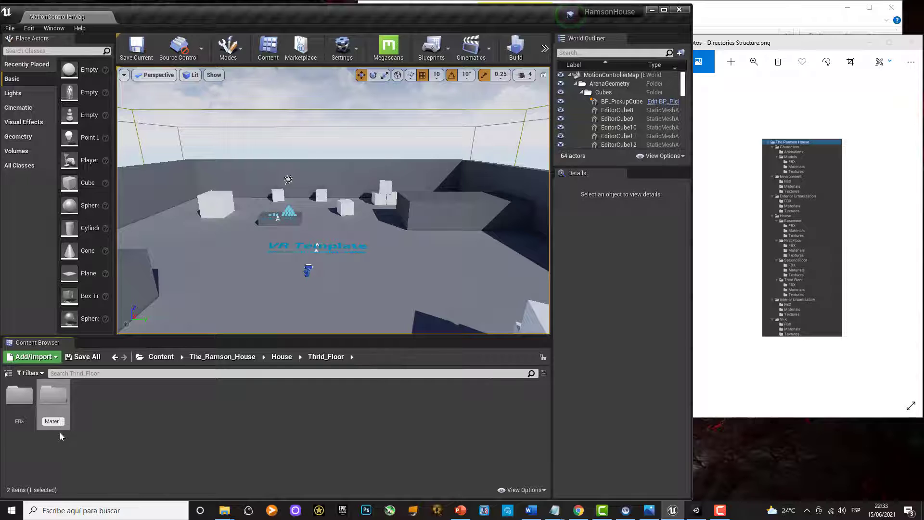
text(ials)
key(Return)
right_click(96, 390)
click(120, 108)
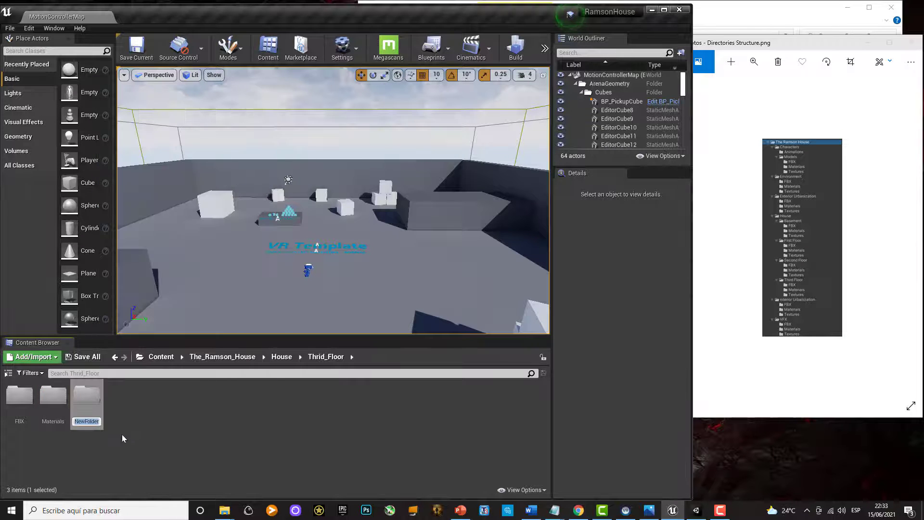
text(Textures)
key(Return)
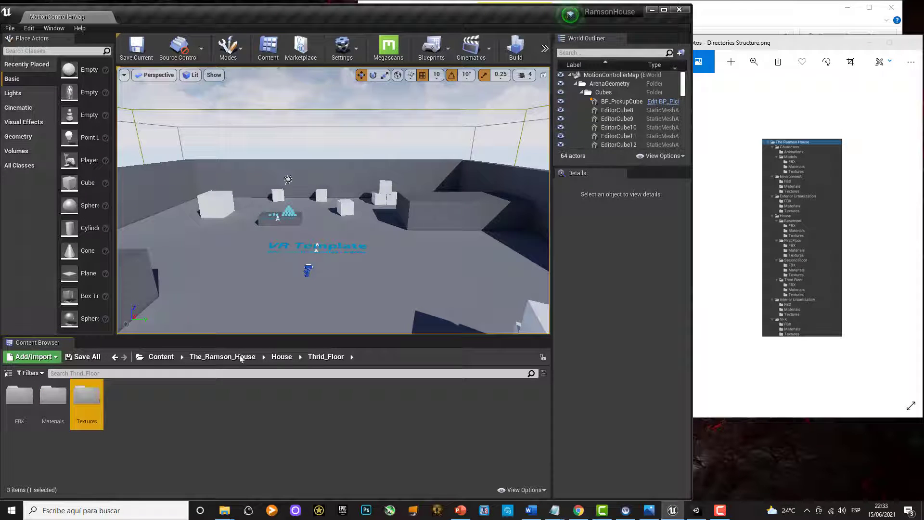
Go back to The_Ramson_House, open the Interior_Urbanization folder and create an FBX subfolder in it
click(279, 358)
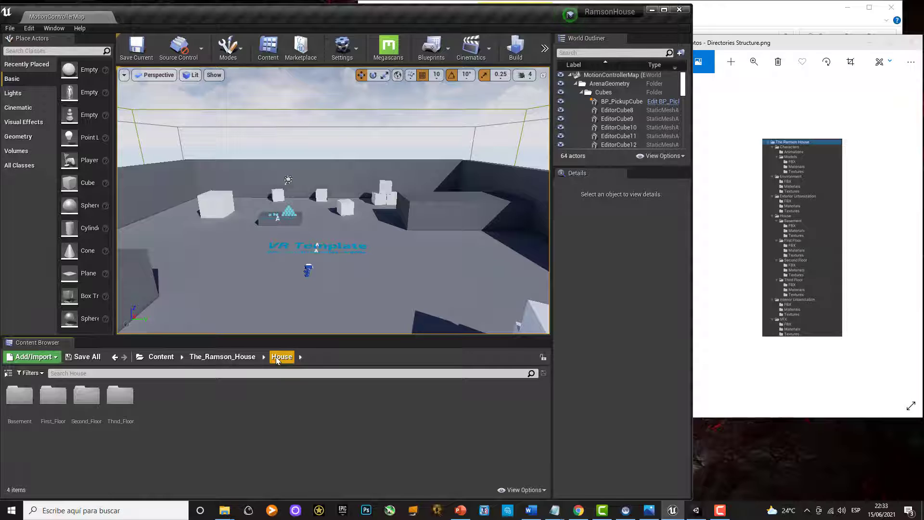
click(222, 356)
double_click(155, 394)
right_click(126, 405)
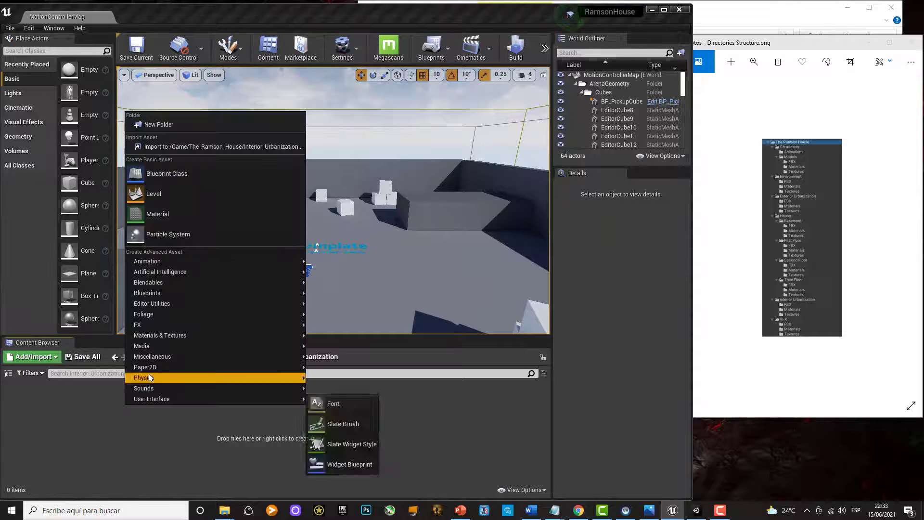
click(164, 123)
text(FBX)
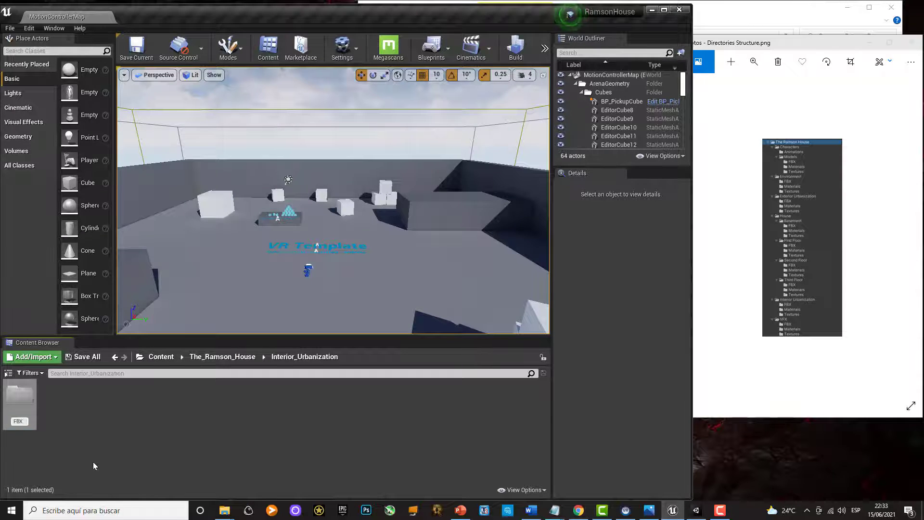
key(Return)
Create Materials and Textures subfolders in the Interior_Urbanization folder and return to The_Ramson_House
right_click(145, 403)
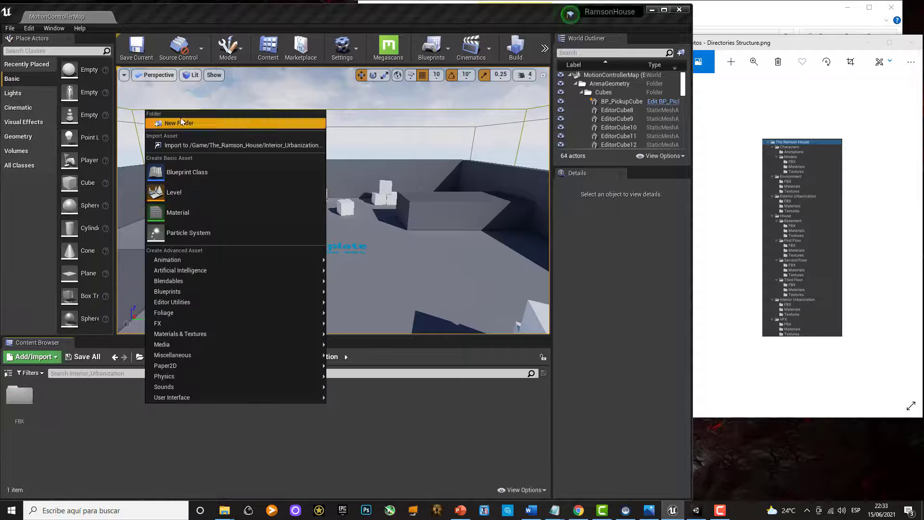
click(180, 120)
text(Materials)
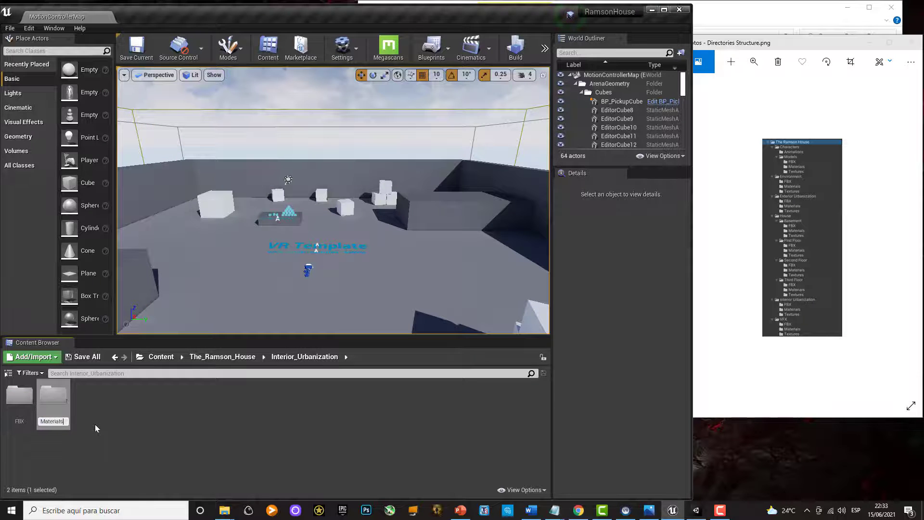
key(Return)
right_click(100, 400)
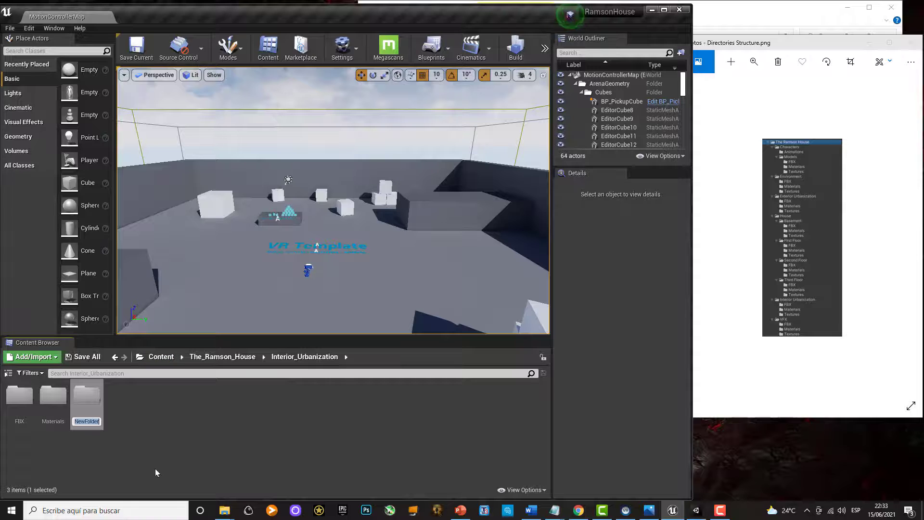
text(Textures)
key(Return)
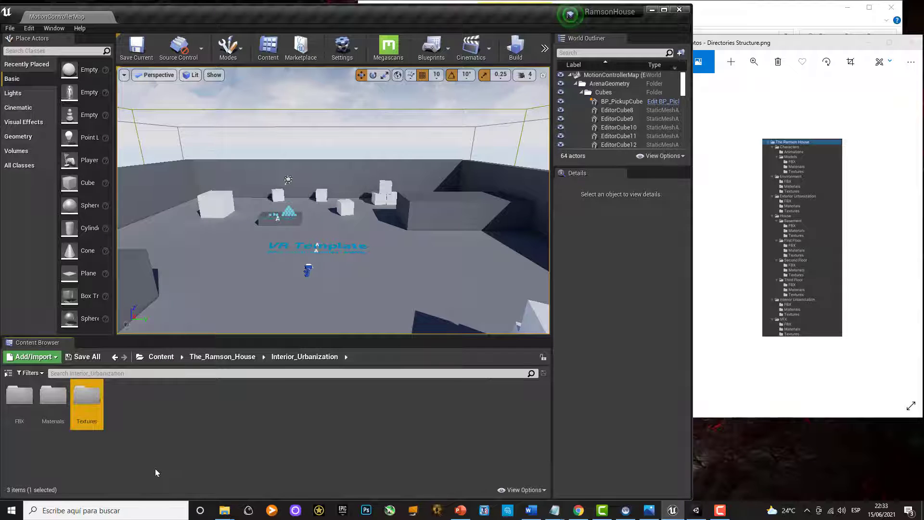
click(239, 357)
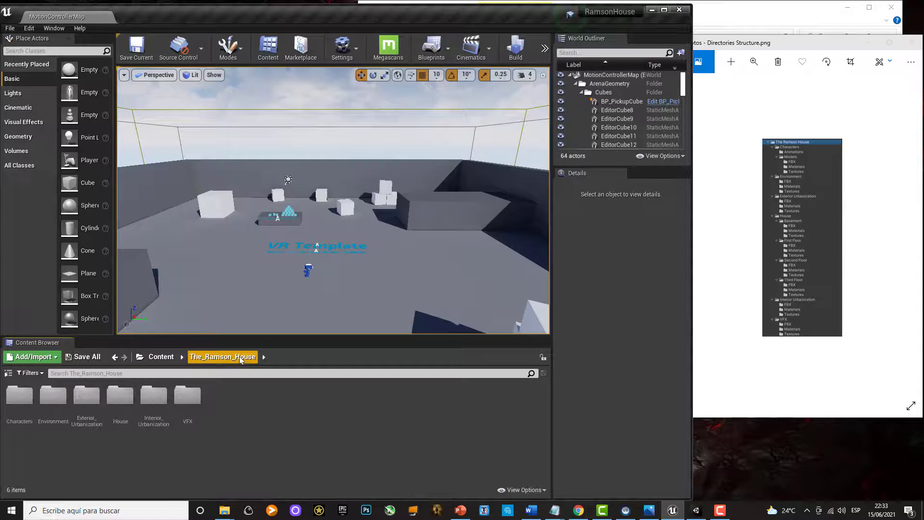
Open the VFX folder in The_Ramson_House and create an FBX subfolder in it
double_click(188, 396)
right_click(136, 405)
click(169, 124)
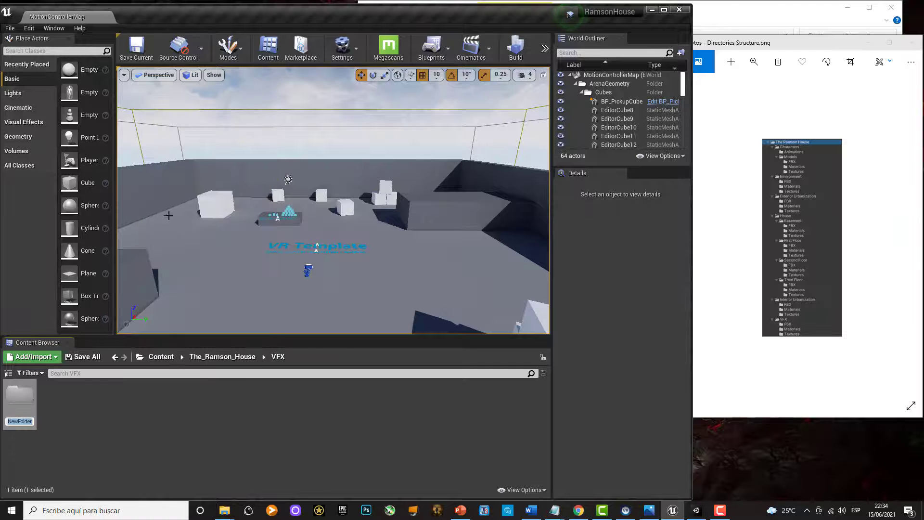
text(FBX)
key(Return)
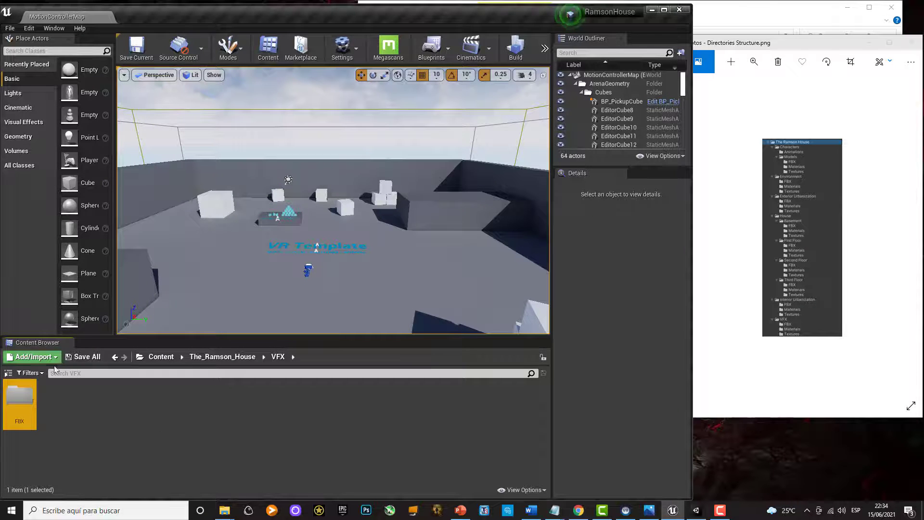
Create Materials and Textures subfolders in the VFX folder and return to the Content root folder
click(34, 356)
click(112, 119)
text(Materials)
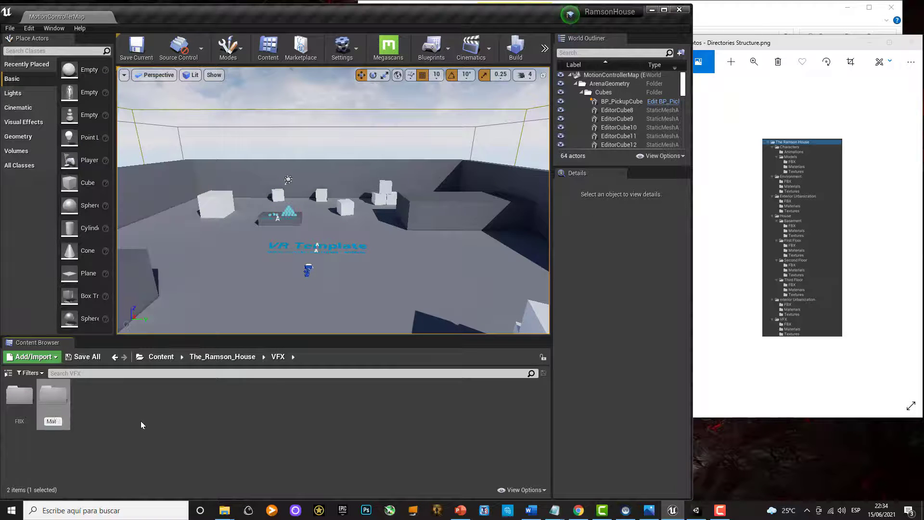
key(Return)
right_click(90, 397)
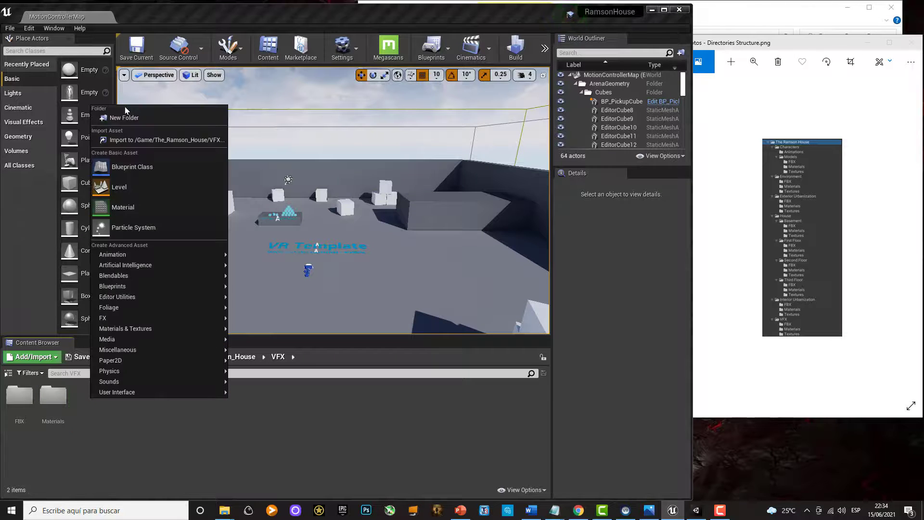
click(125, 107)
text(Textures)
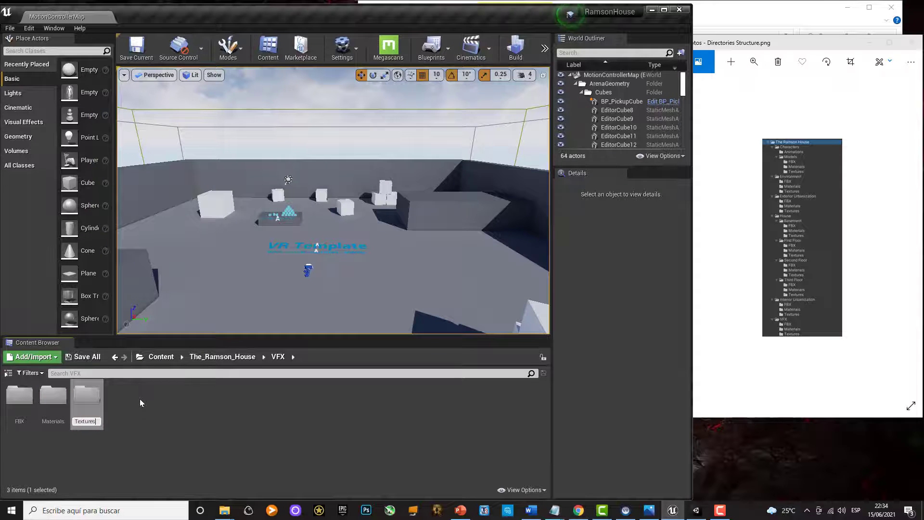
key(Return)
click(149, 400)
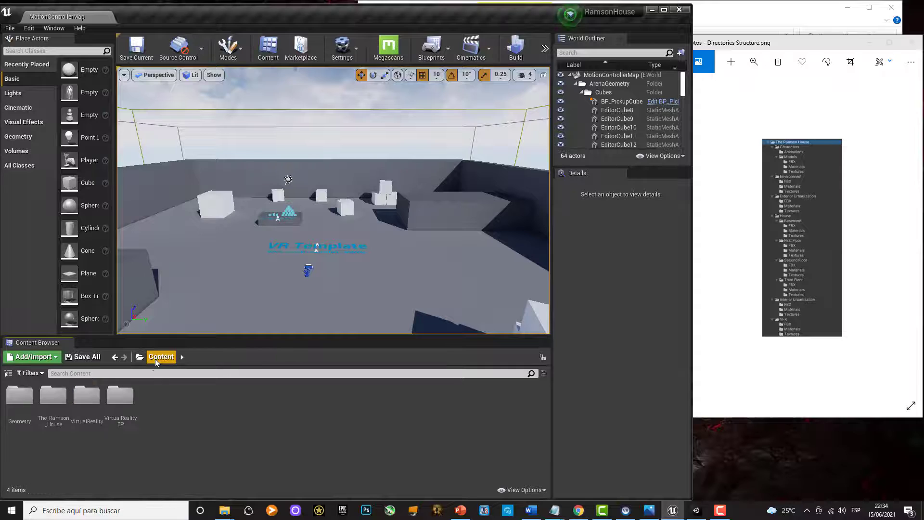
click(158, 357)
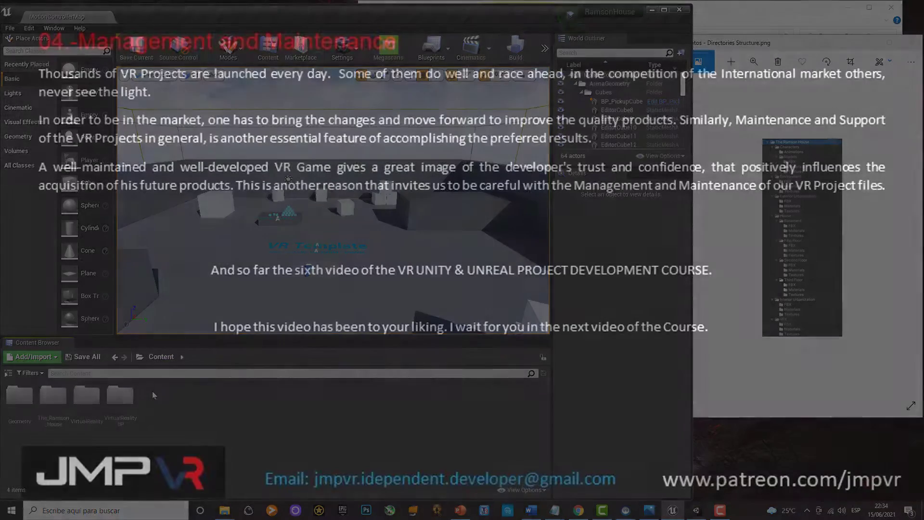